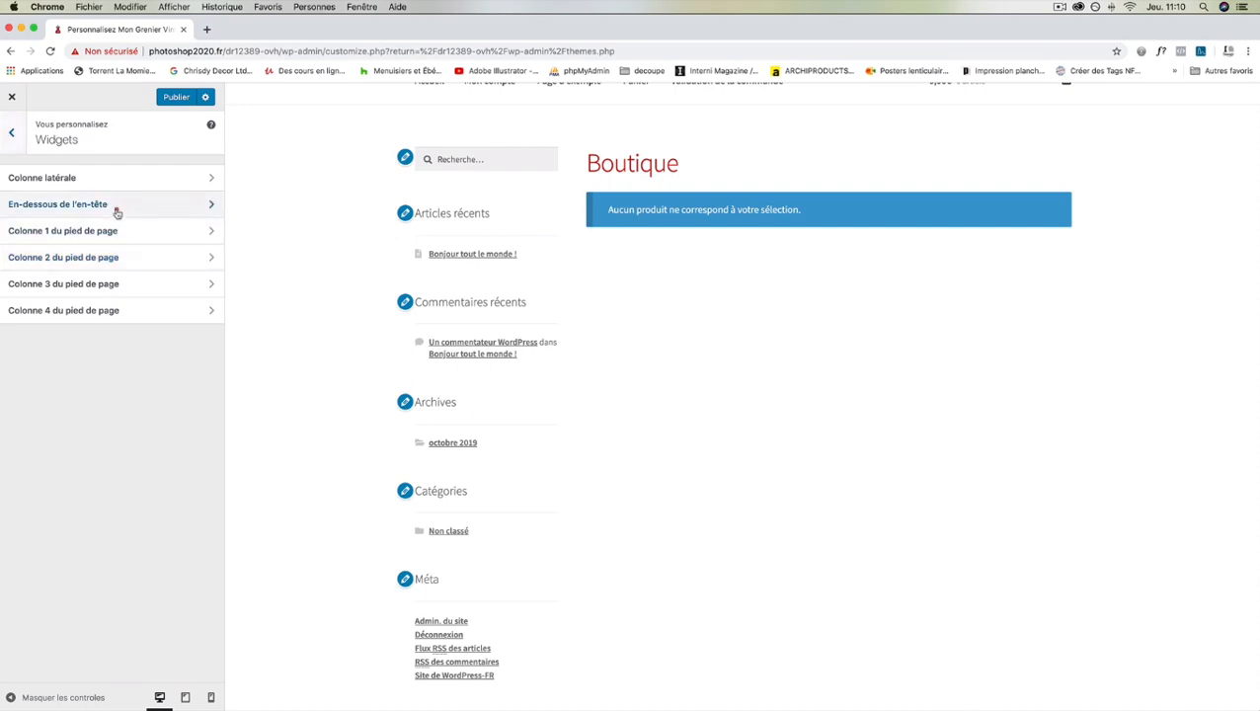
Step: Examine the empty widget area below the header and the shop page preview down to its footer
click(113, 207)
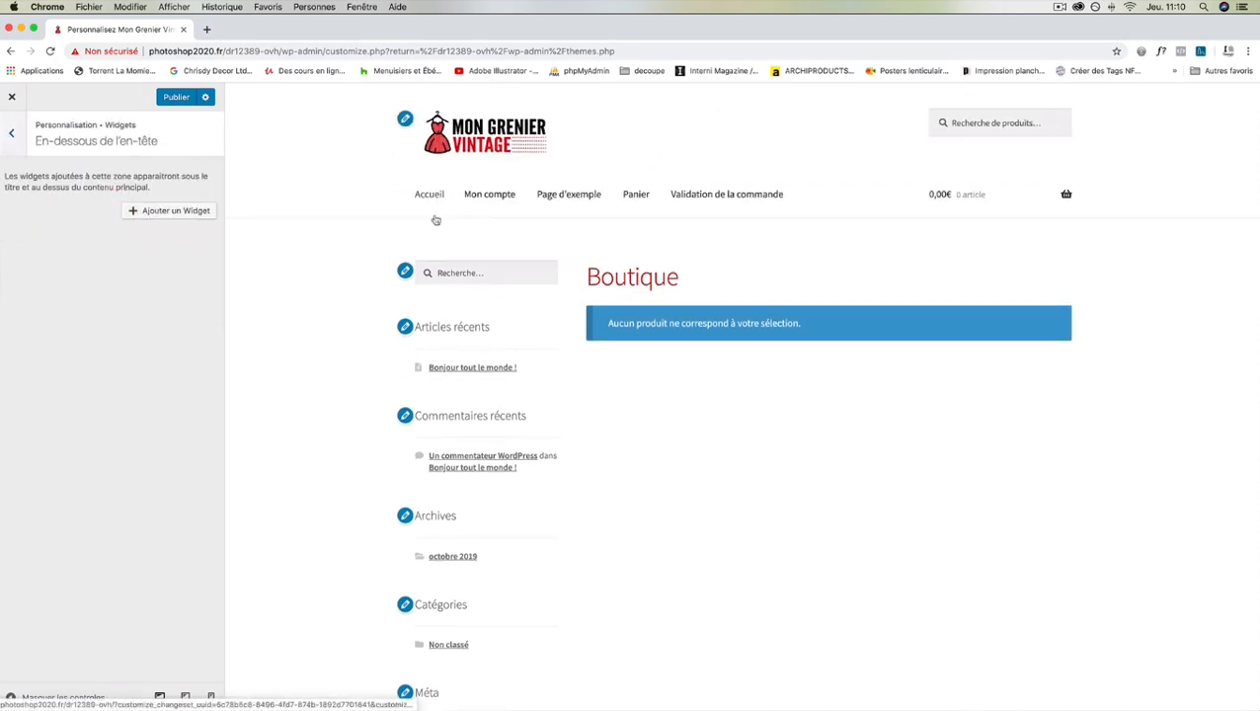
click(11, 134)
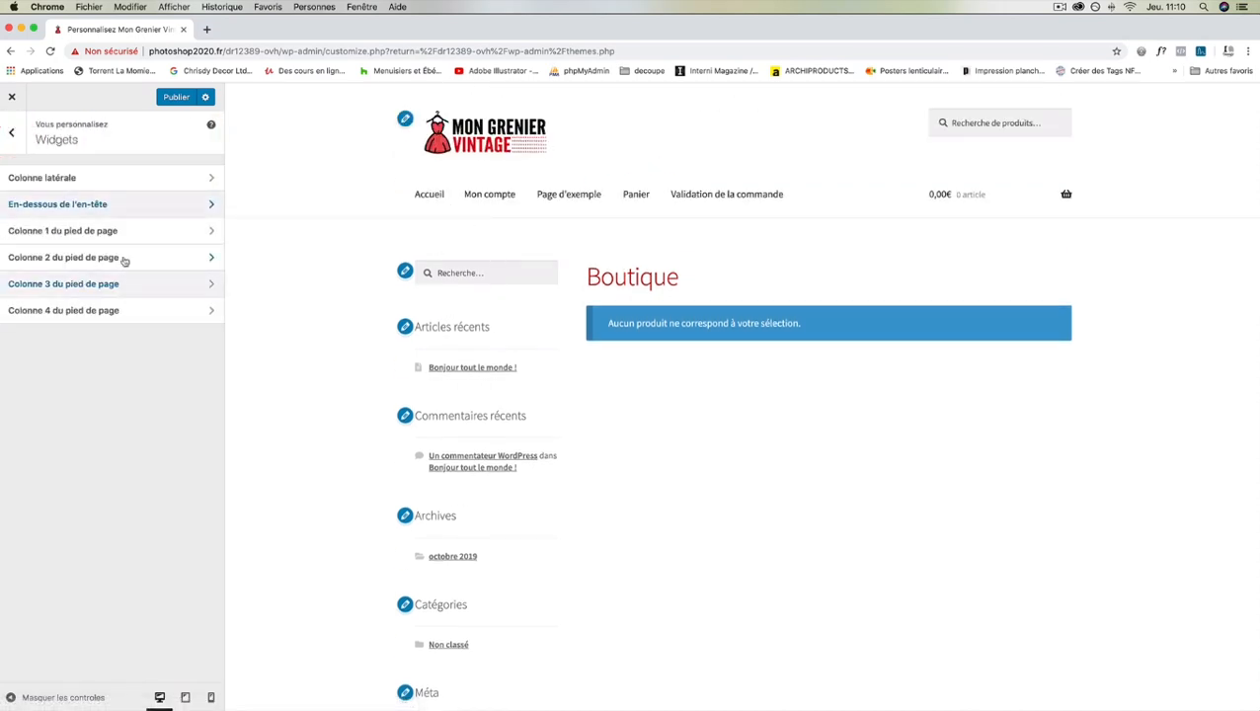
scroll(939, 552, down, 4)
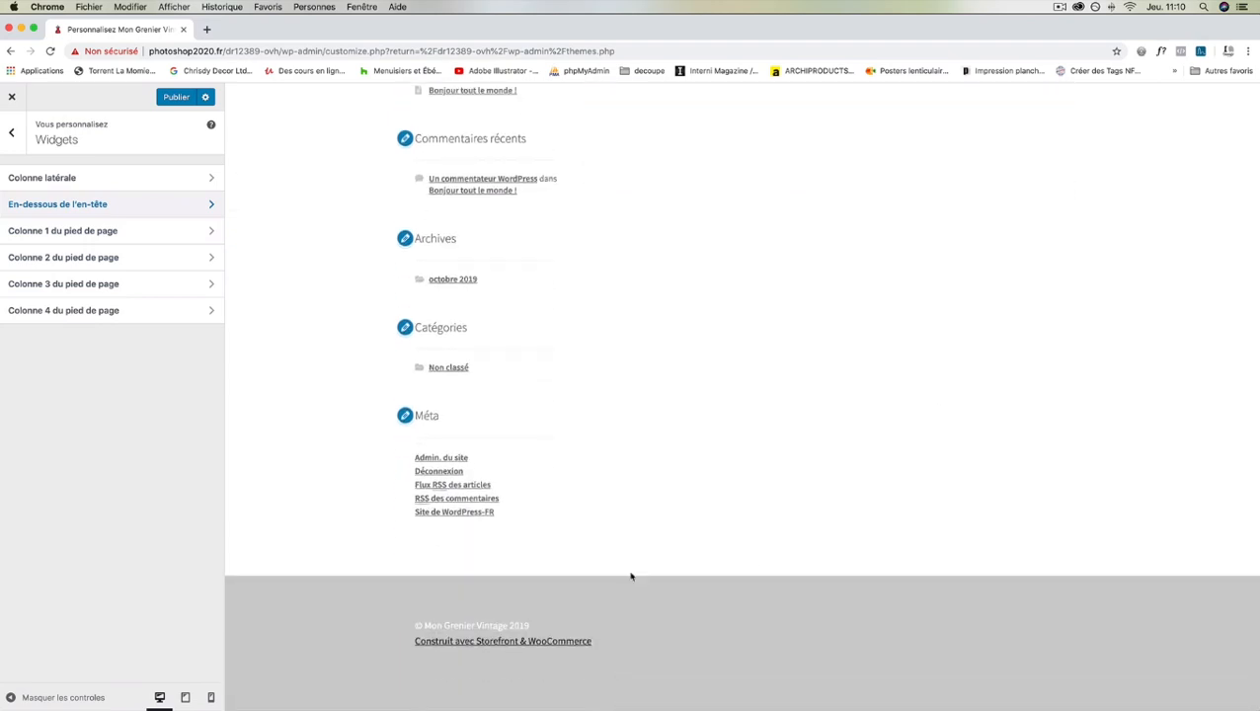
scroll(563, 512, up, 3)
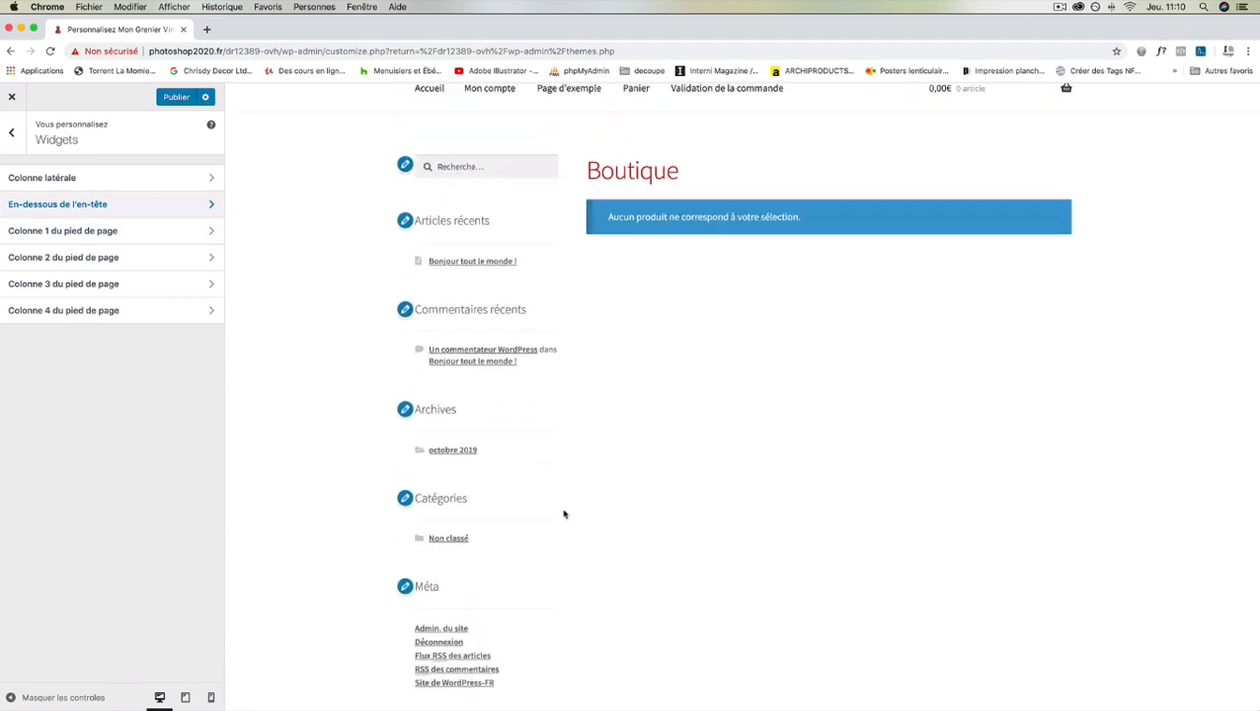
Step: Title the Articles récents widget in the Colonne latérale area "Mes produits"
click(87, 179)
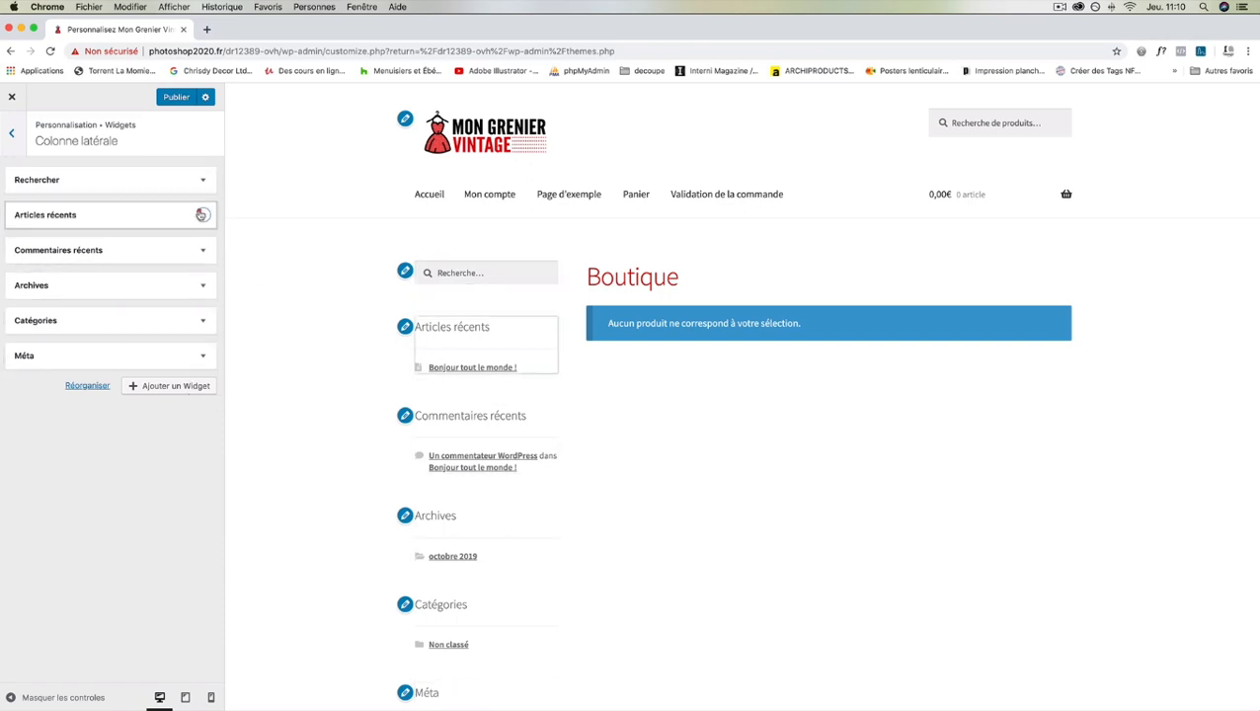
click(202, 214)
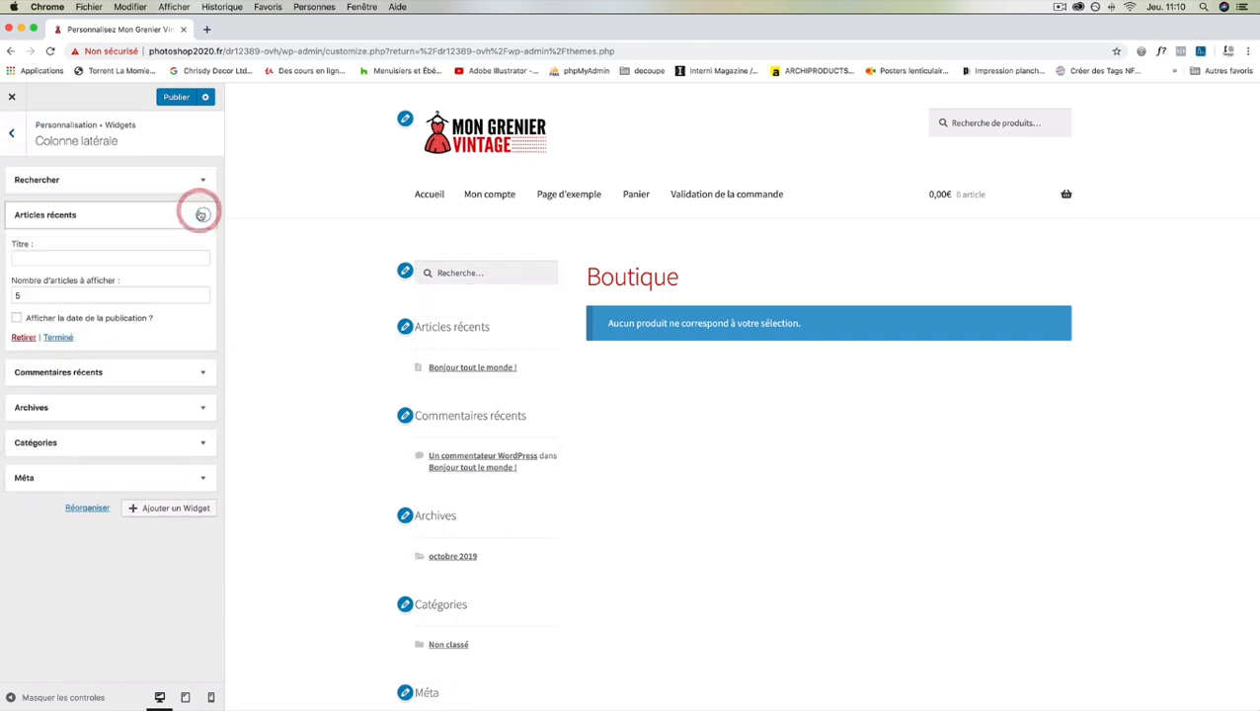
click(132, 259)
text(Mes)
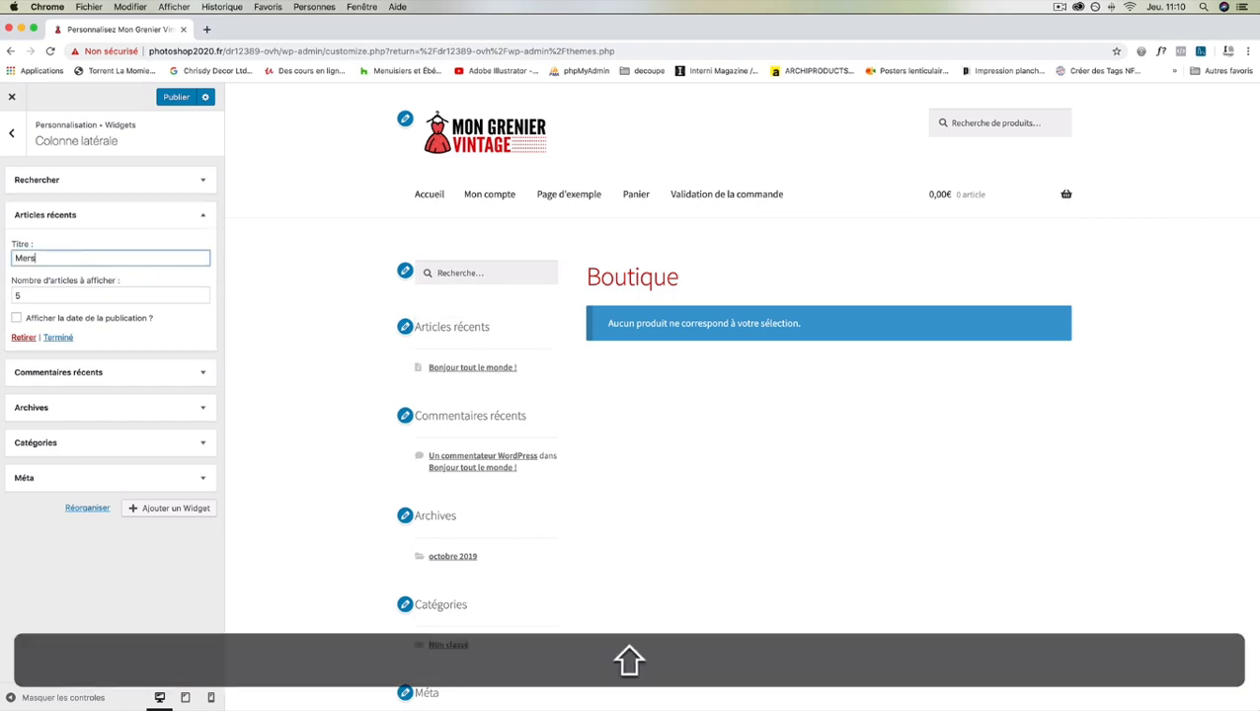
key(BackSpace)
key(BackSpace)
text(s pr)
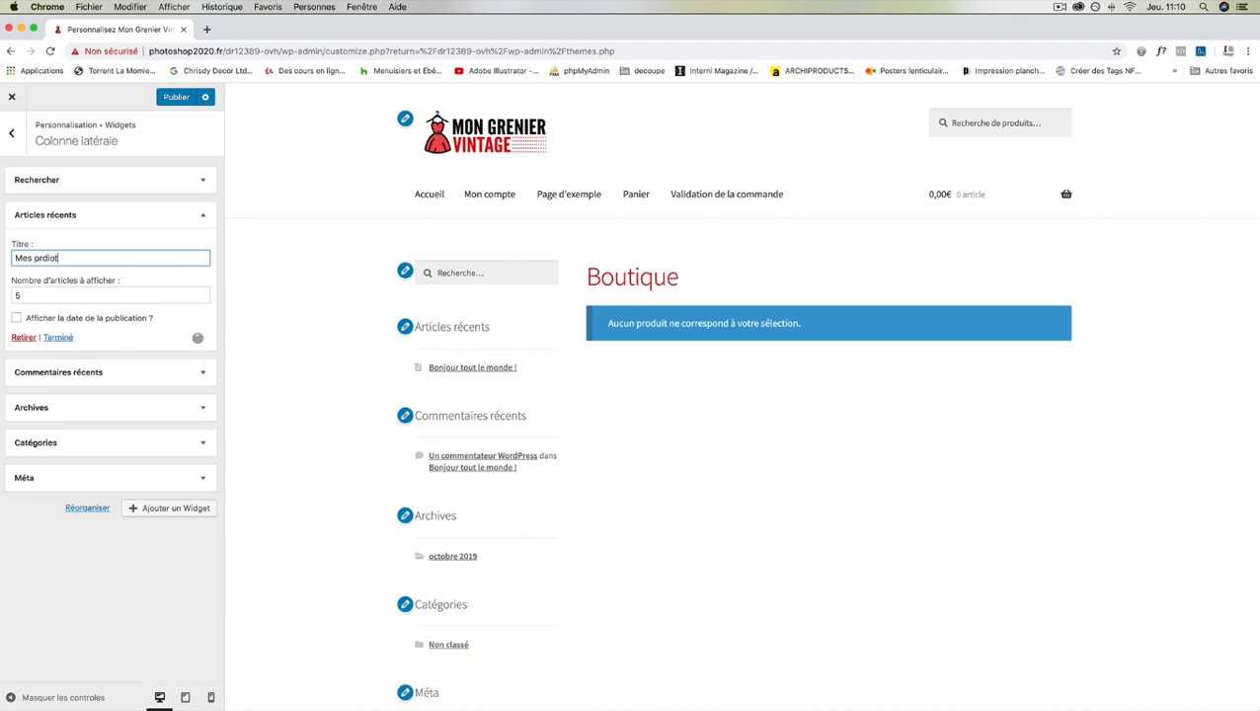
text(diot)
key(BackSpace)
key(BackSpace)
key(BackSpace)
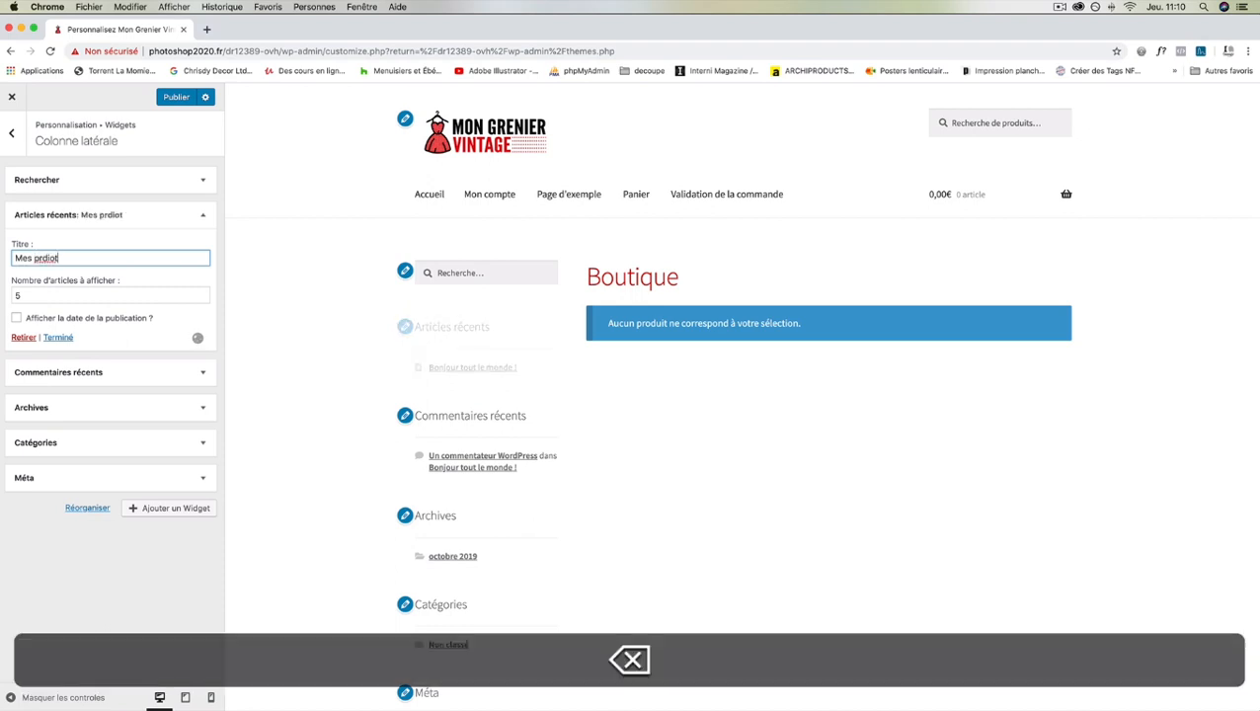
text(uits)
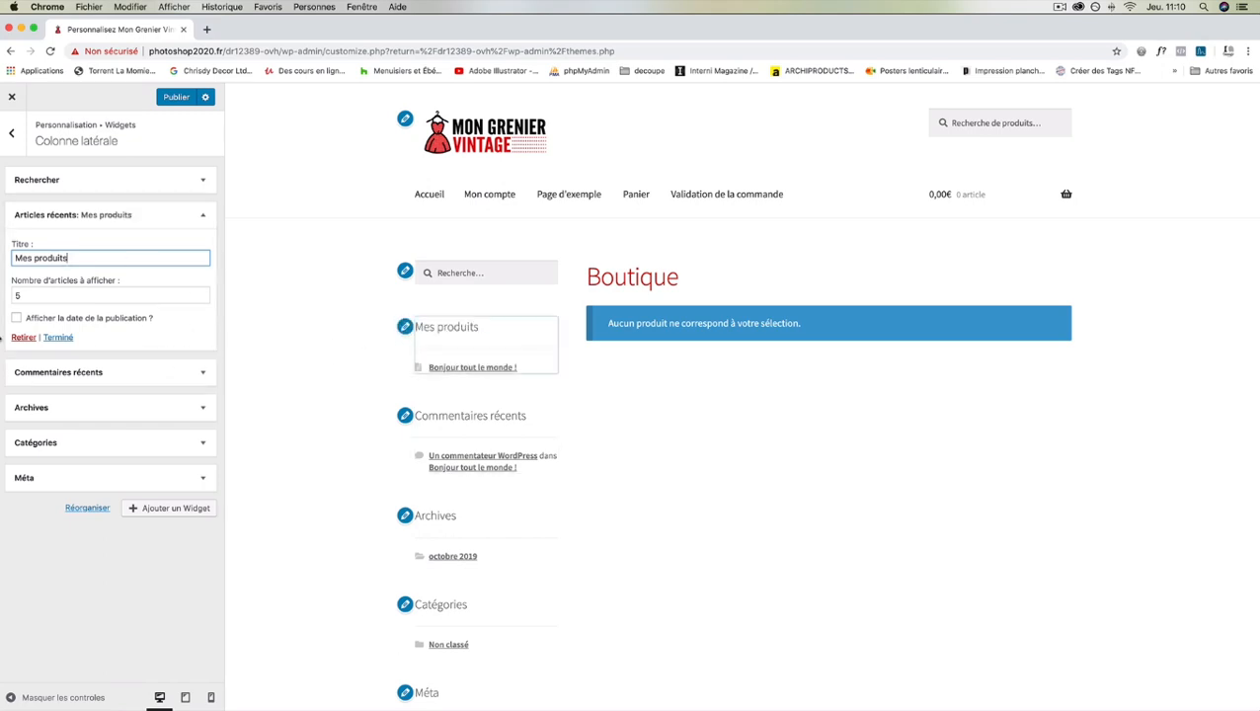
Step: Remove the Articles récents, Archives, Catégories, Méta and Commentaires récents widgets from the Colonne latérale area
click(21, 338)
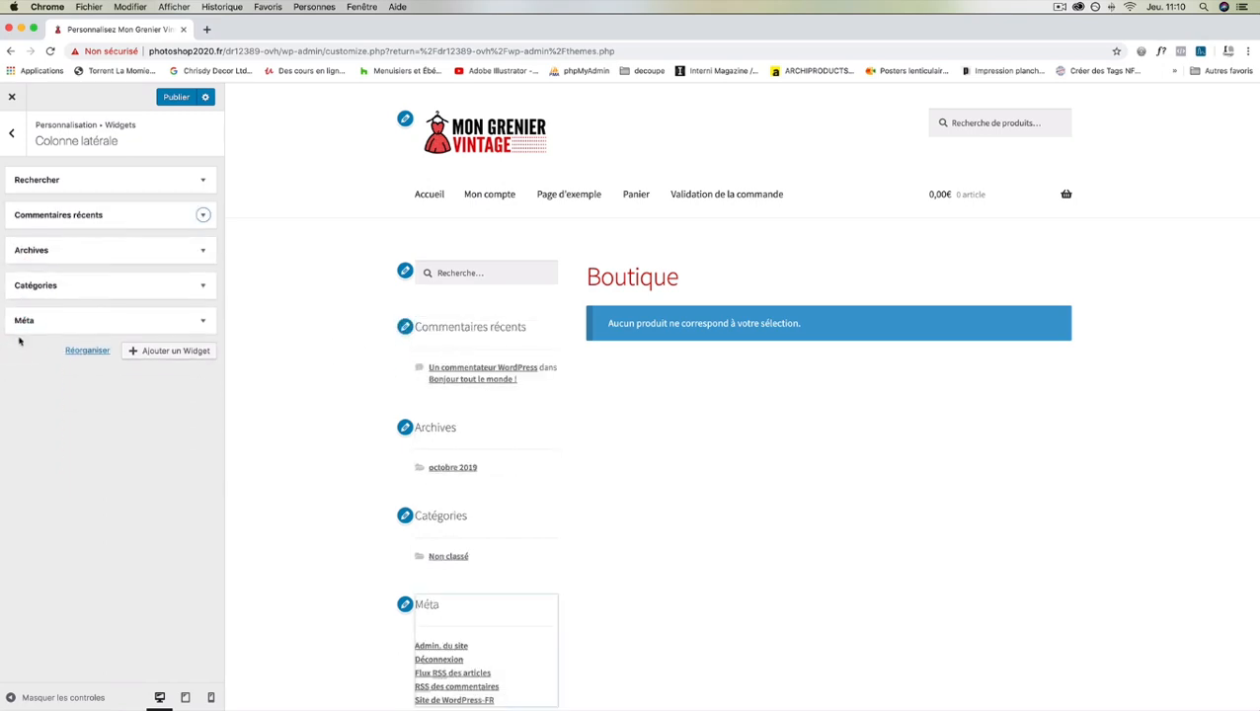
click(201, 250)
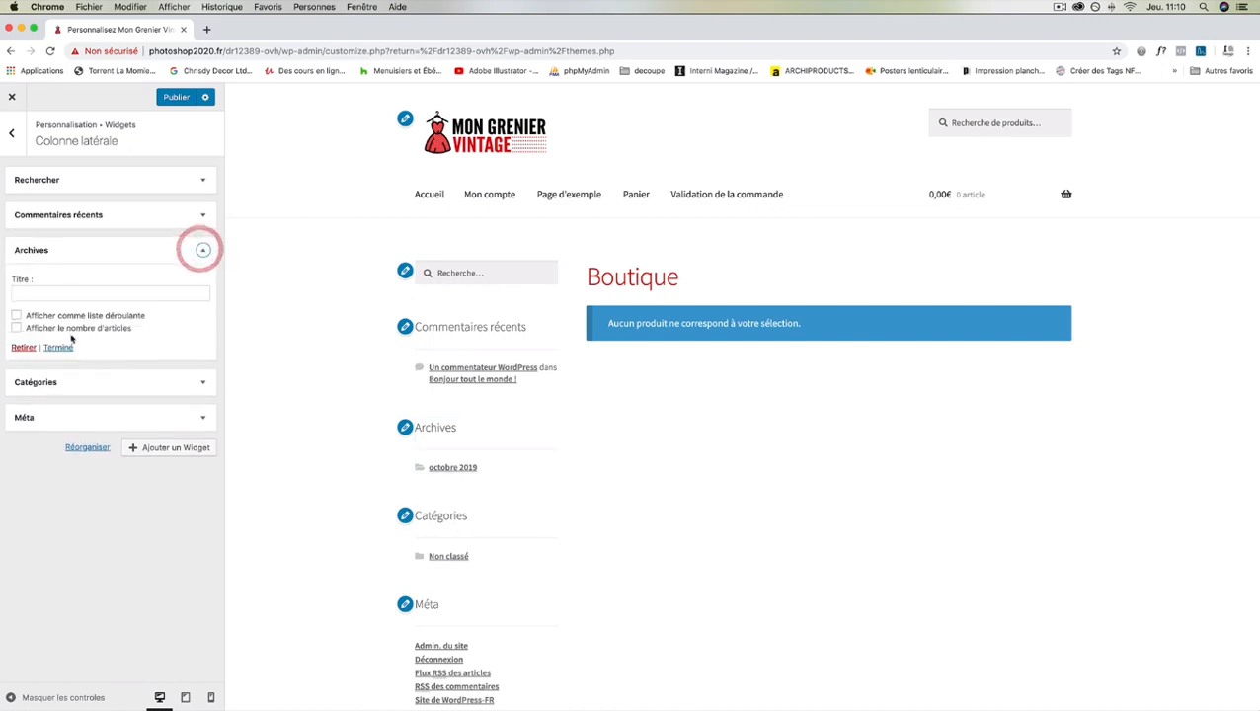
click(22, 347)
click(200, 249)
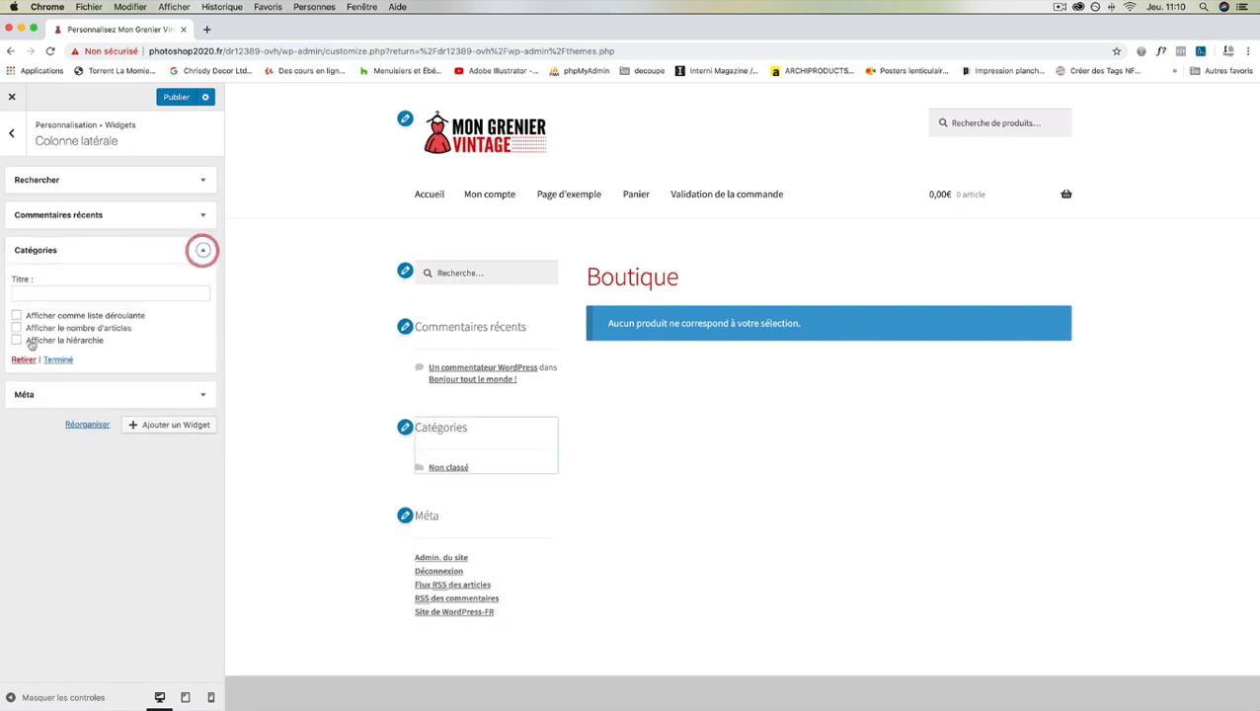
click(24, 362)
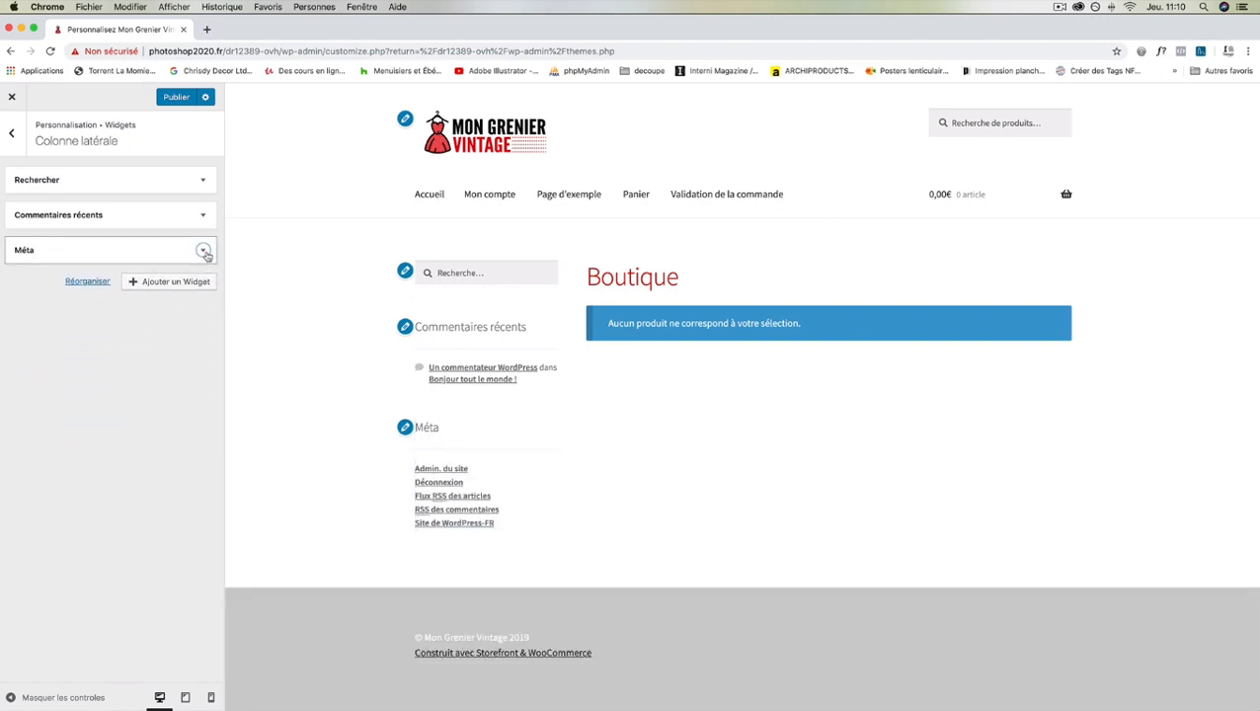
click(201, 251)
click(24, 314)
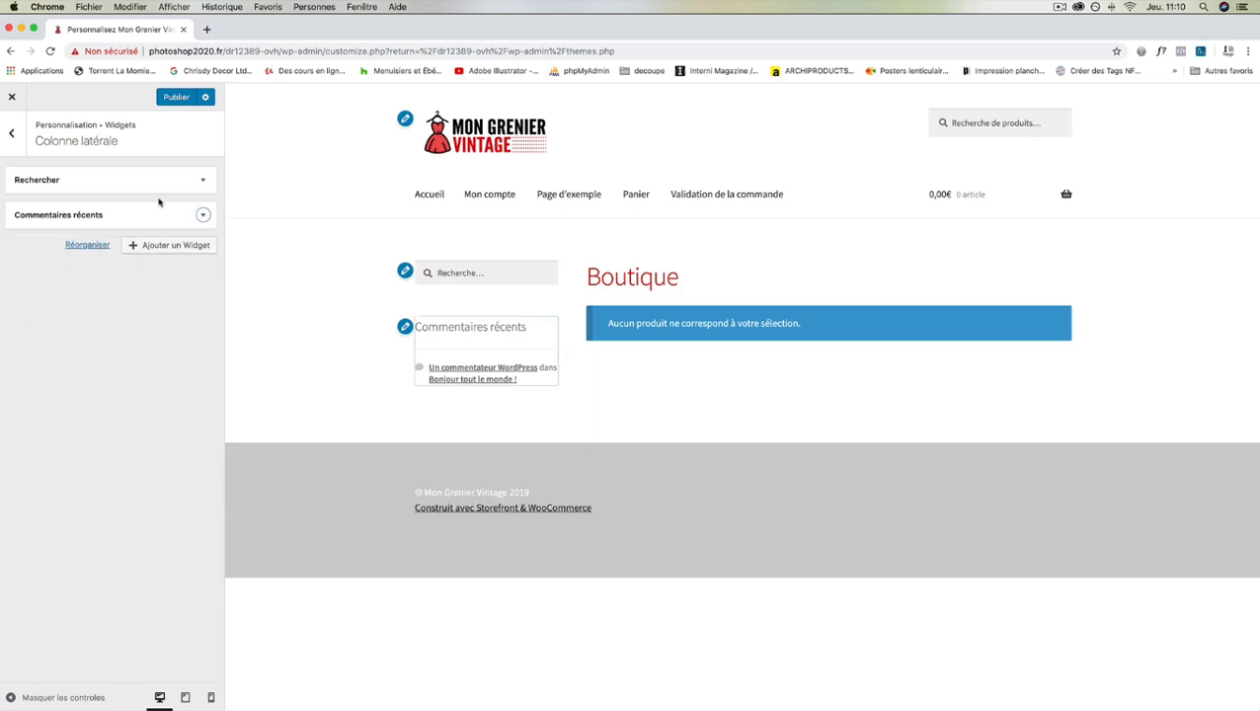
click(202, 215)
click(24, 316)
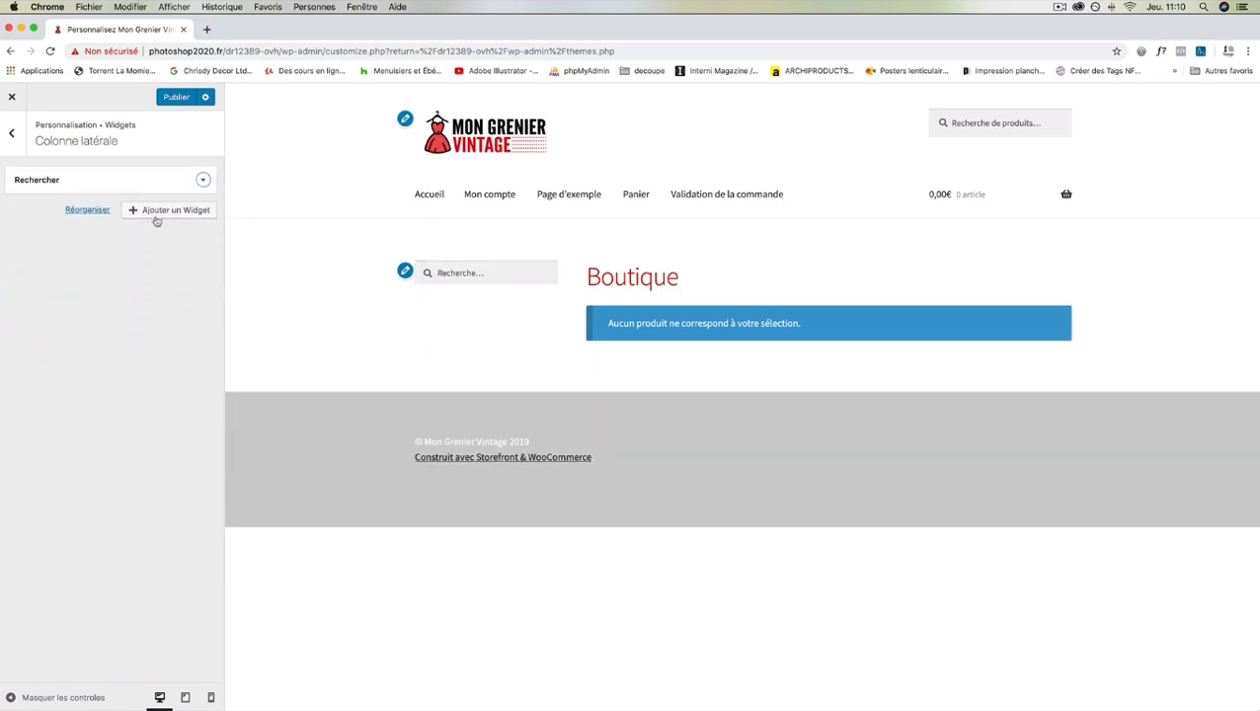
Step: Add the "Filtrer les produits par prix" widget to the Colonne latérale area
click(158, 211)
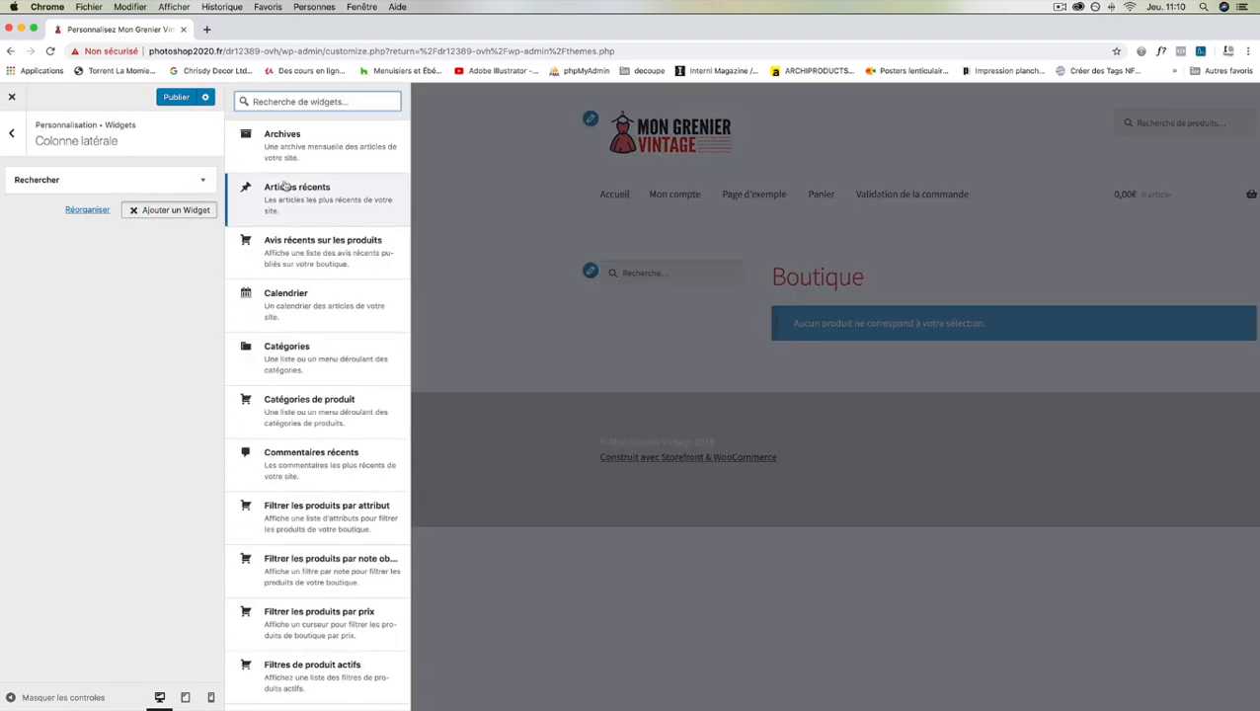
scroll(286, 187, down, 10)
scroll(291, 258, up, 10)
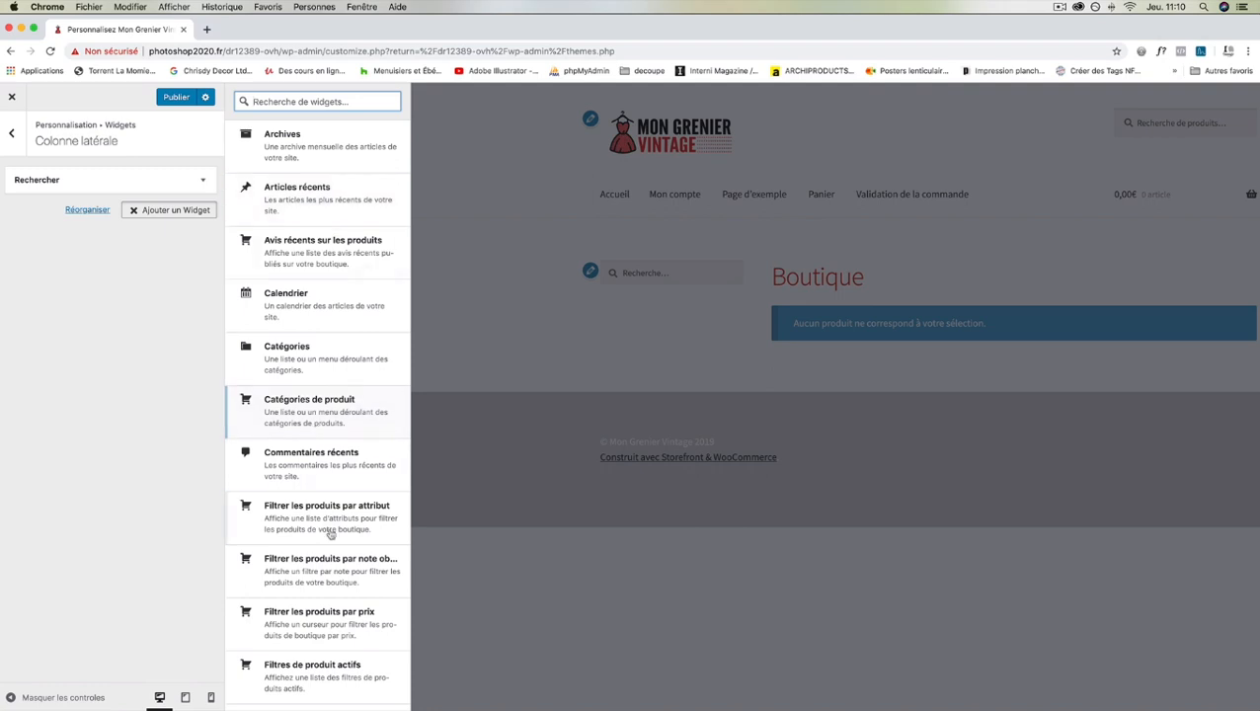
click(330, 632)
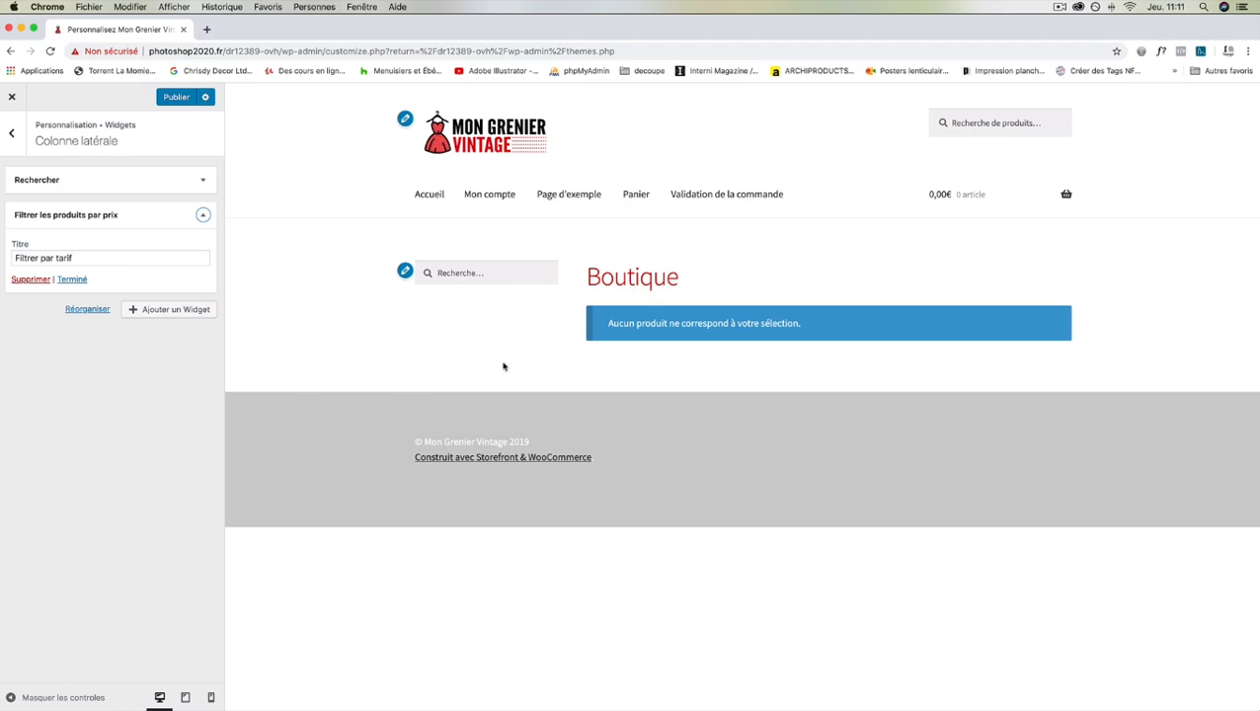
Step: Browse the list of widgets available for the Colonne latérale area and return to the widget areas
click(188, 310)
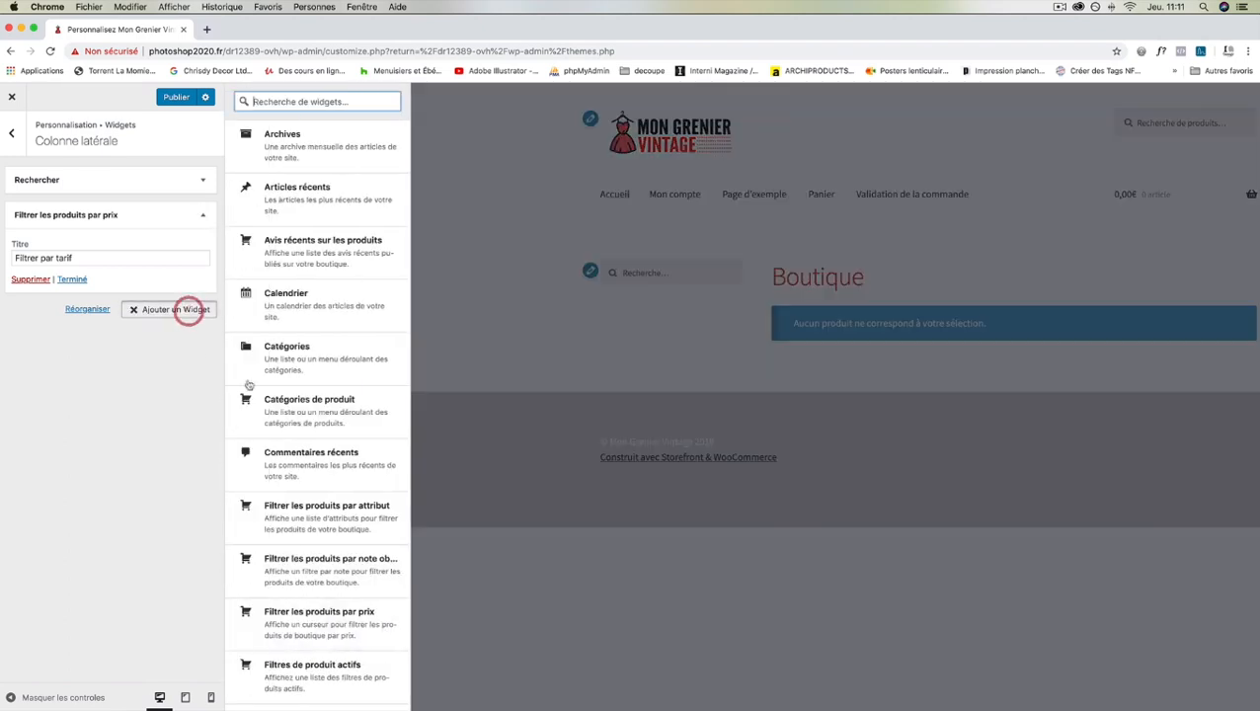
scroll(296, 410, down, 3)
scroll(296, 410, down, 2)
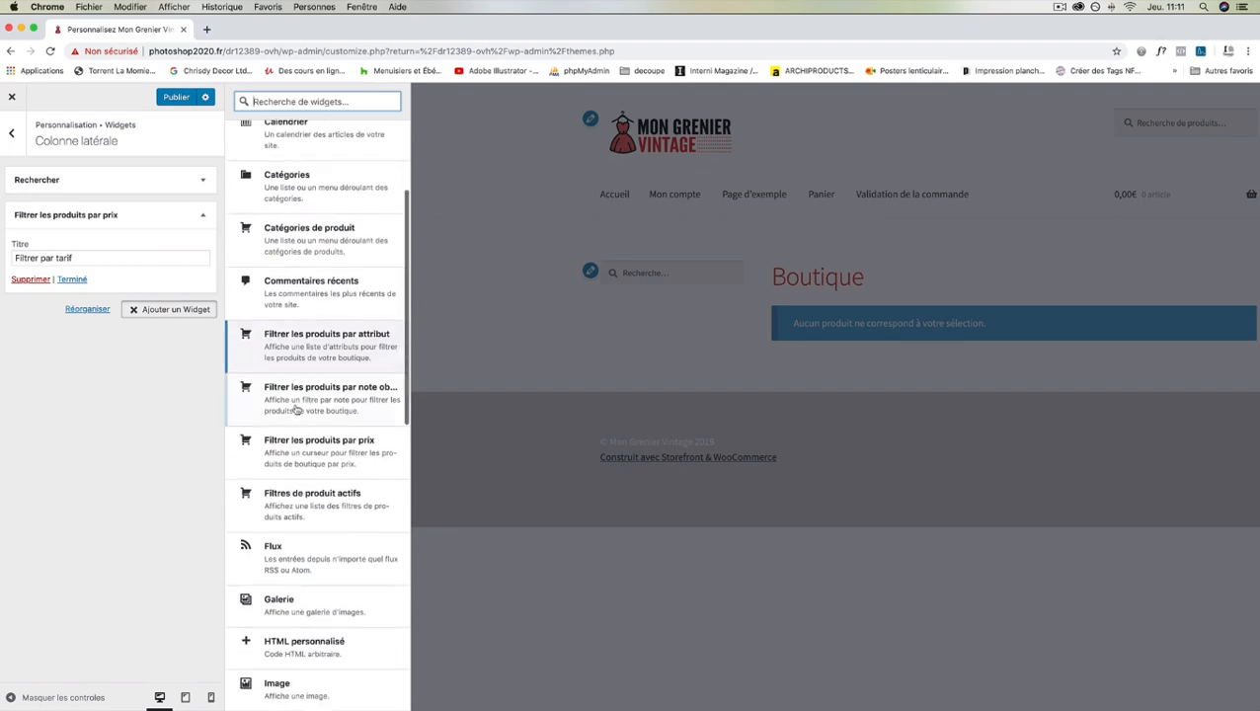
scroll(334, 494, down, 3)
scroll(335, 492, down, 3)
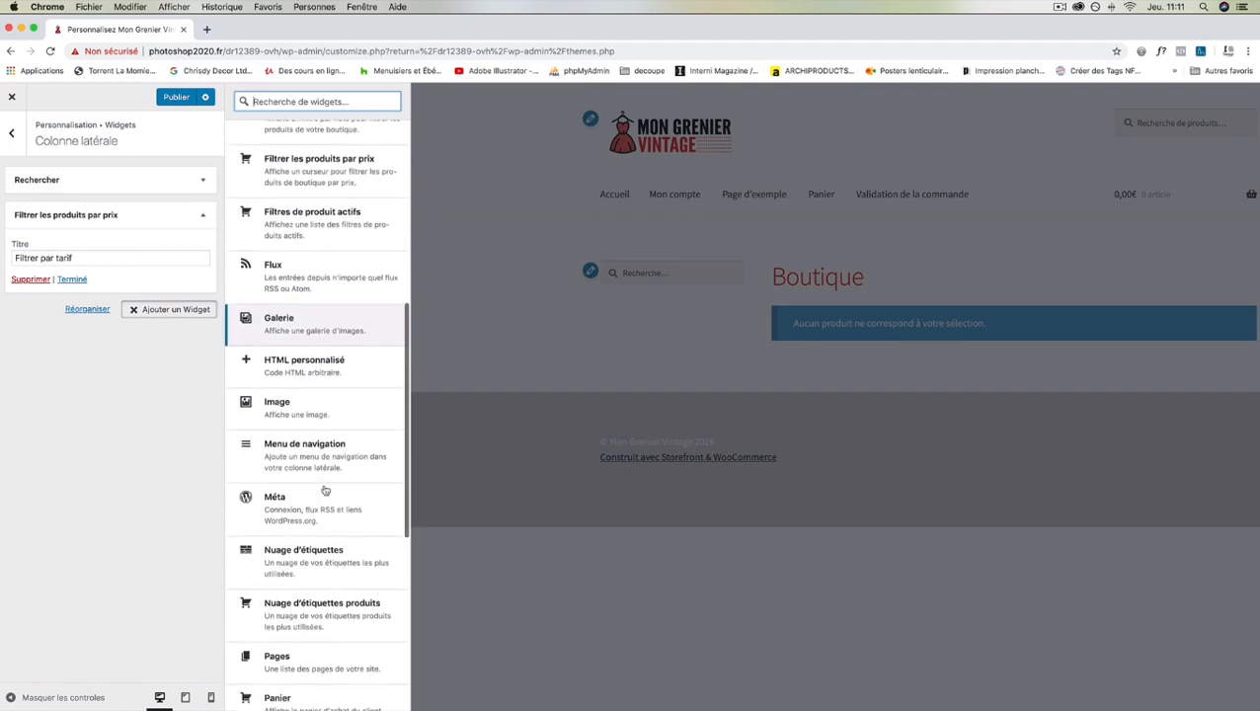
scroll(336, 444, down, 5)
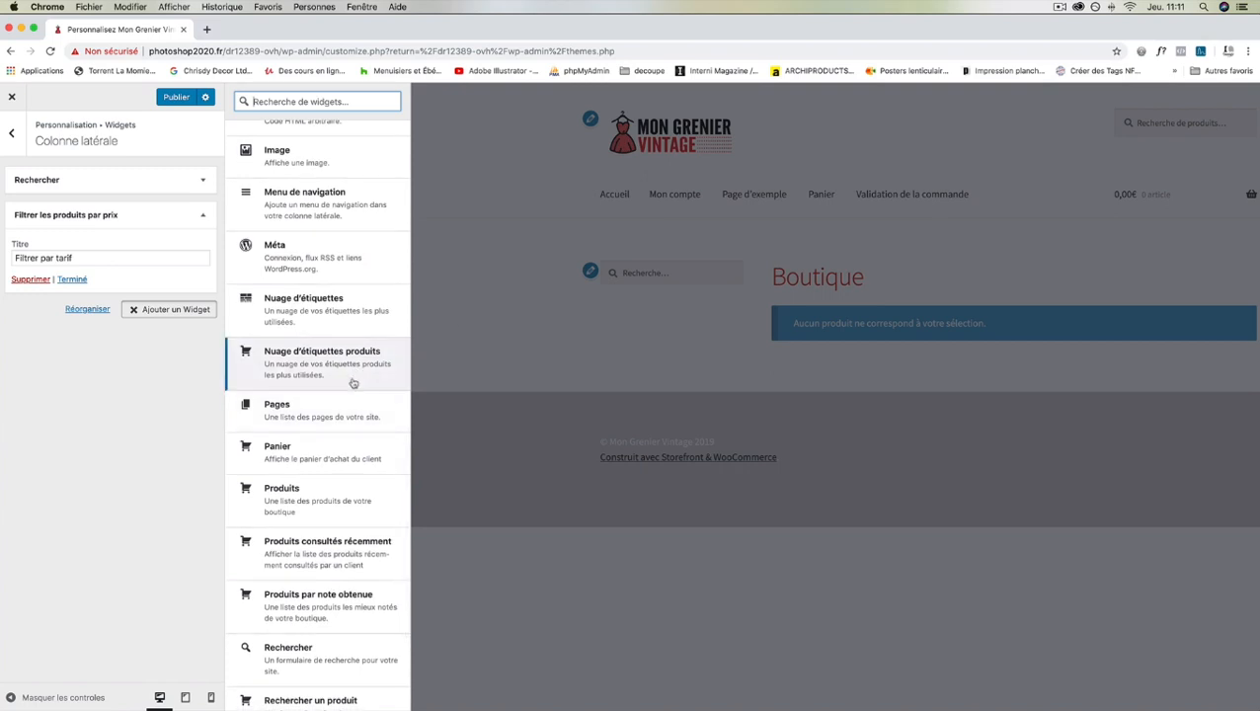
scroll(352, 367, down, 4)
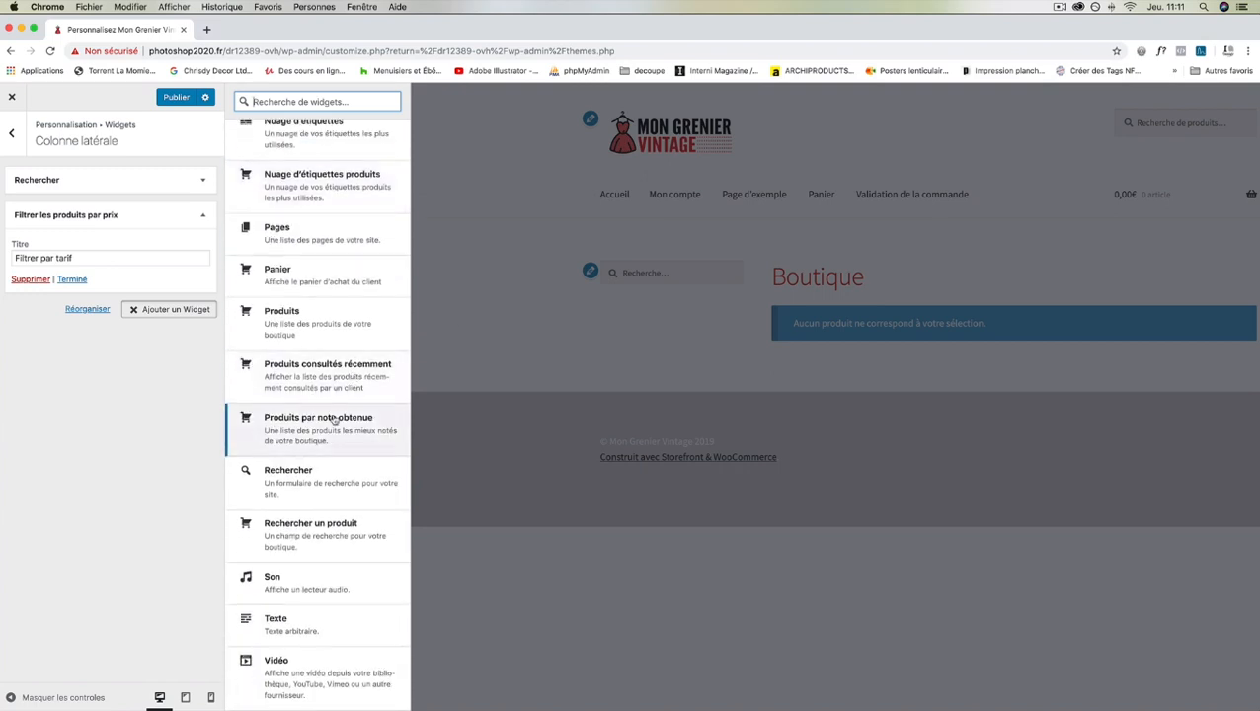
scroll(333, 420, up, 8)
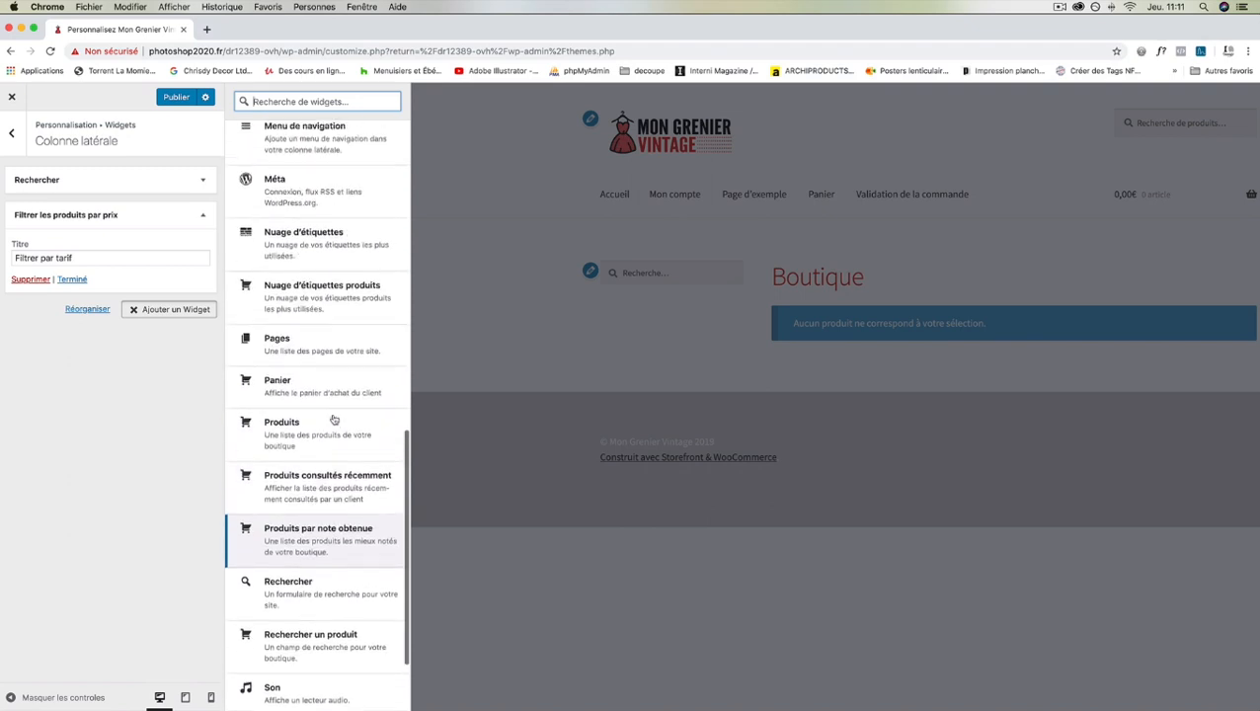
click(16, 138)
click(15, 139)
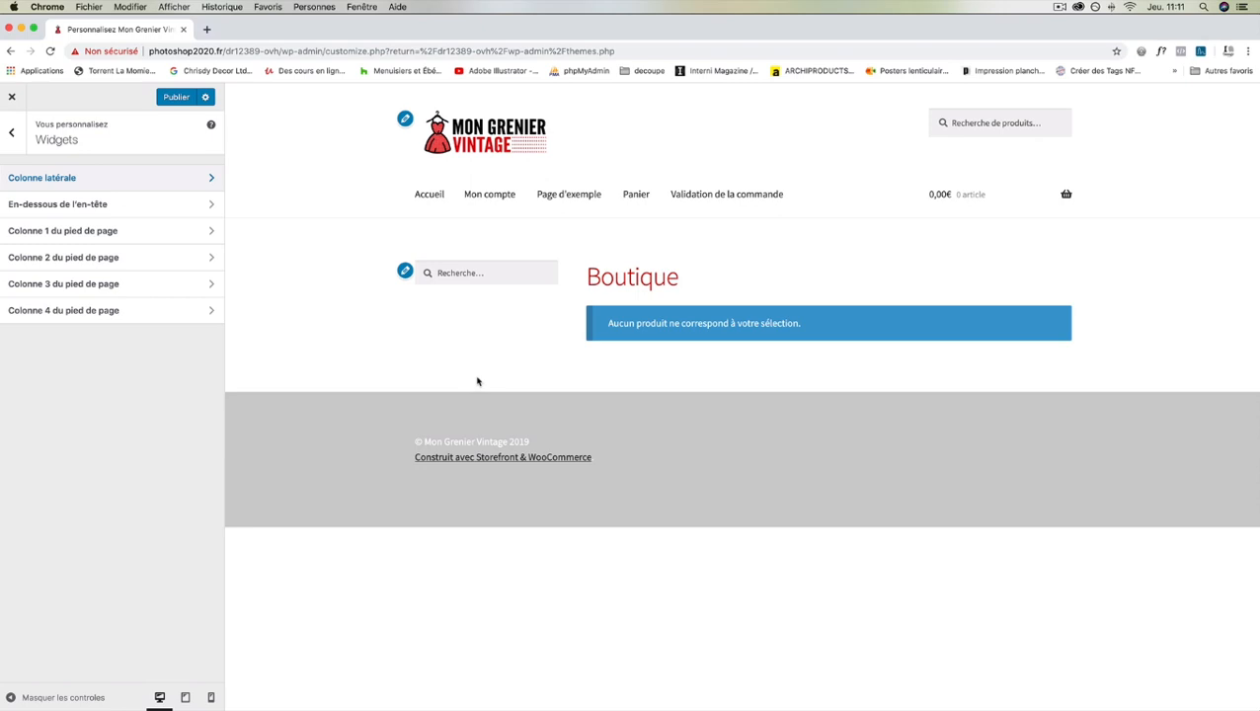
Step: Add the Archives widget to the "En-dessous de l'en-tête" area
click(140, 203)
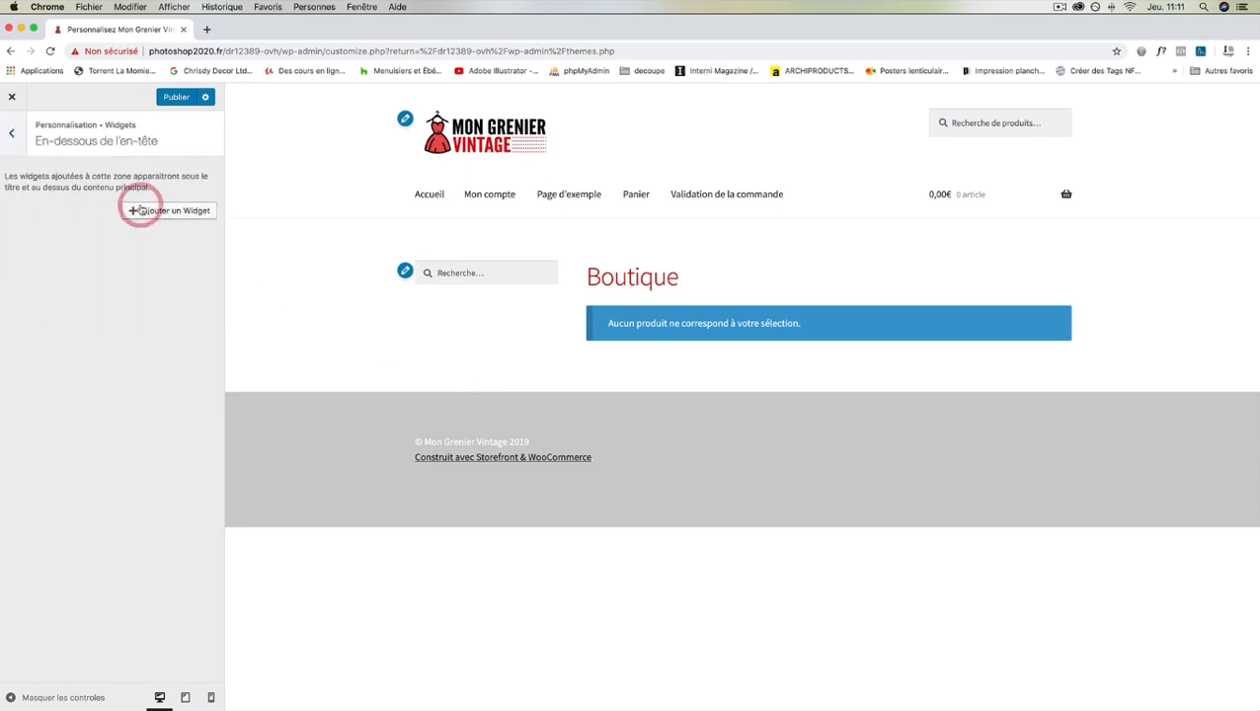
click(163, 211)
scroll(247, 225, up, 6)
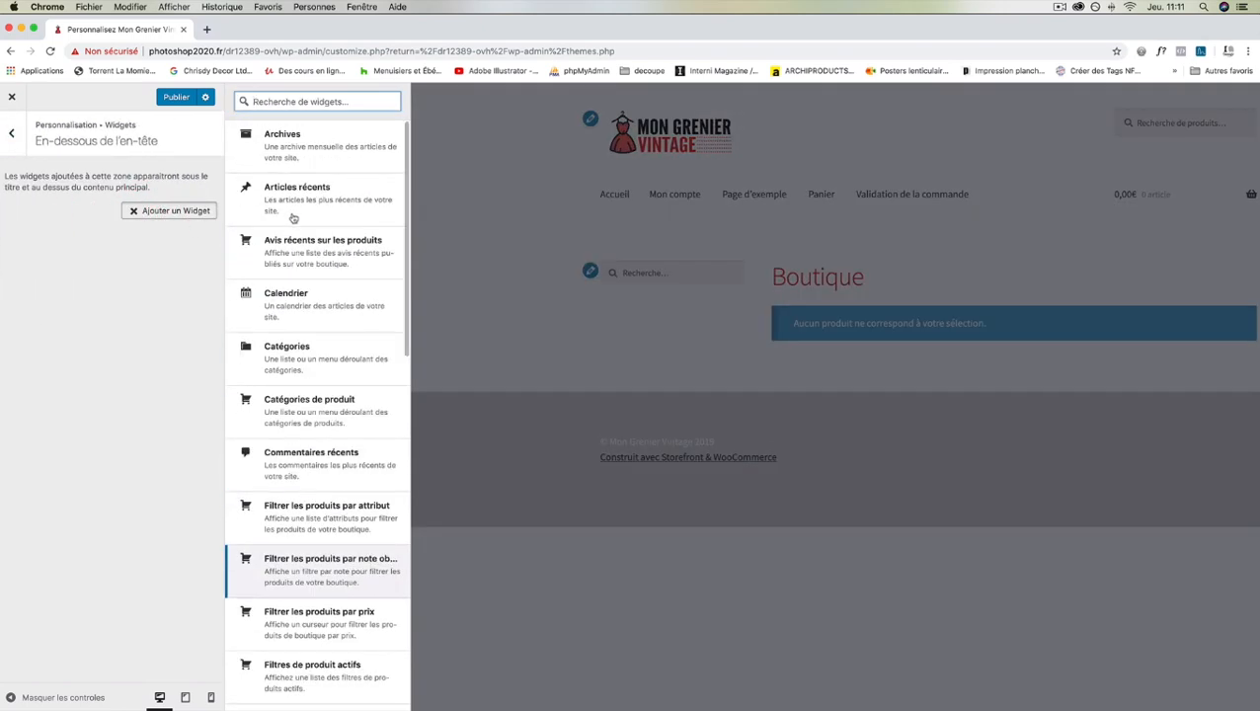
click(312, 148)
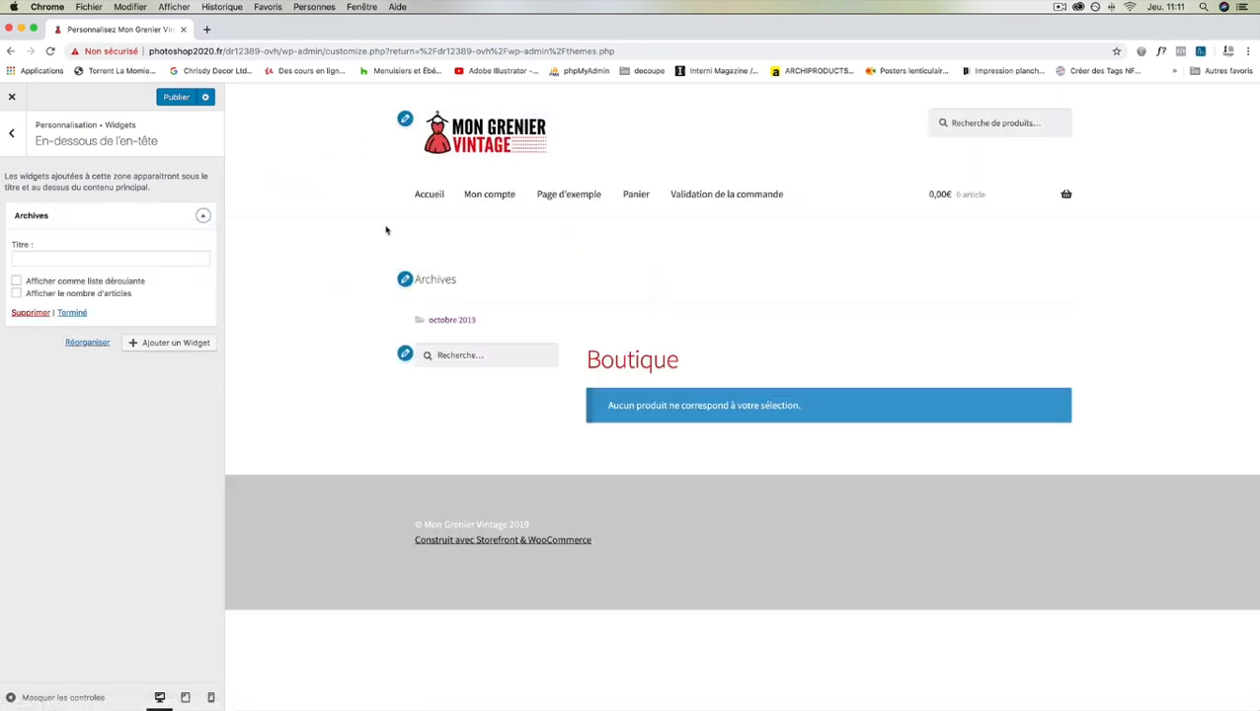
Step: Add the Calendrier widget below Archives in the "En-dessous de l'en-tête" area and check it in the preview
click(168, 342)
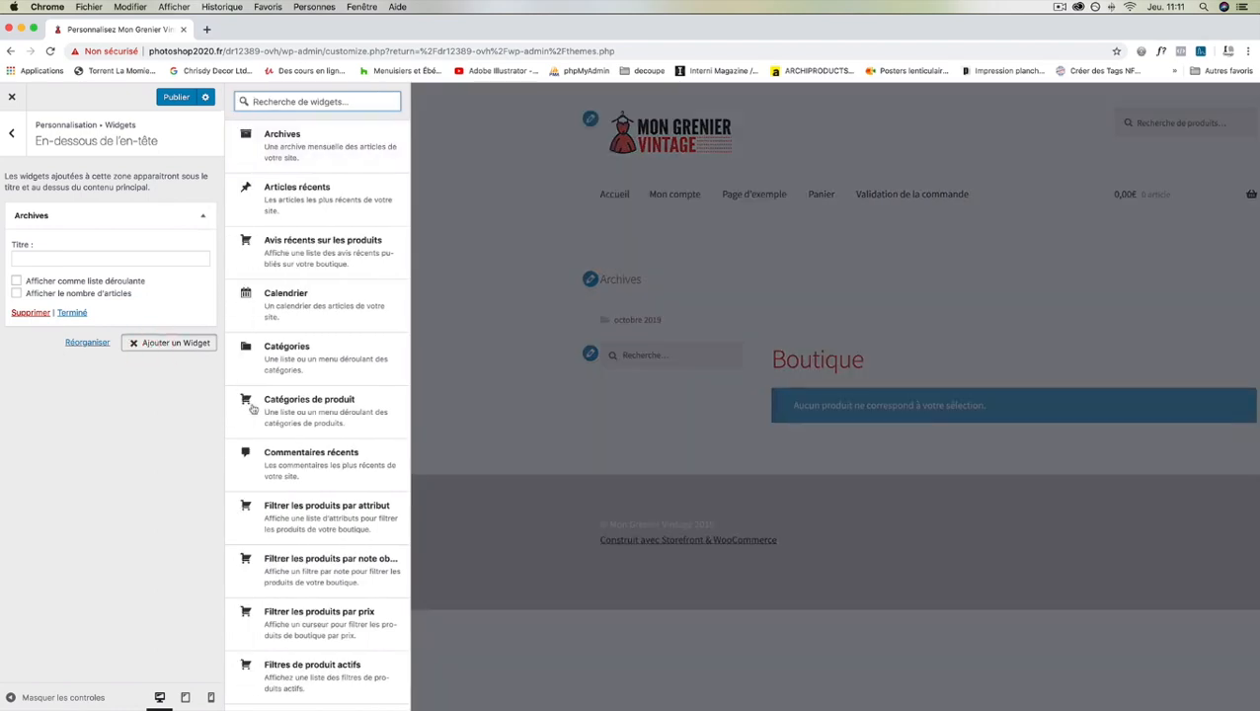
click(321, 324)
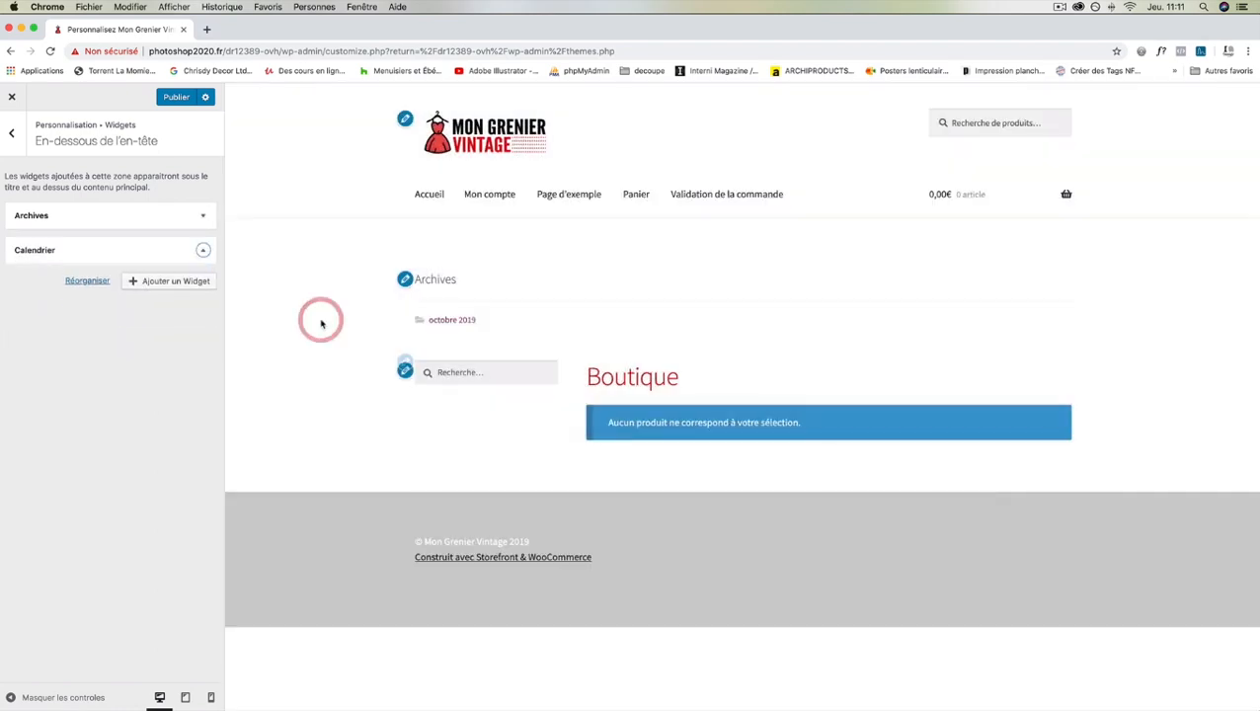
scroll(332, 331, down, 3)
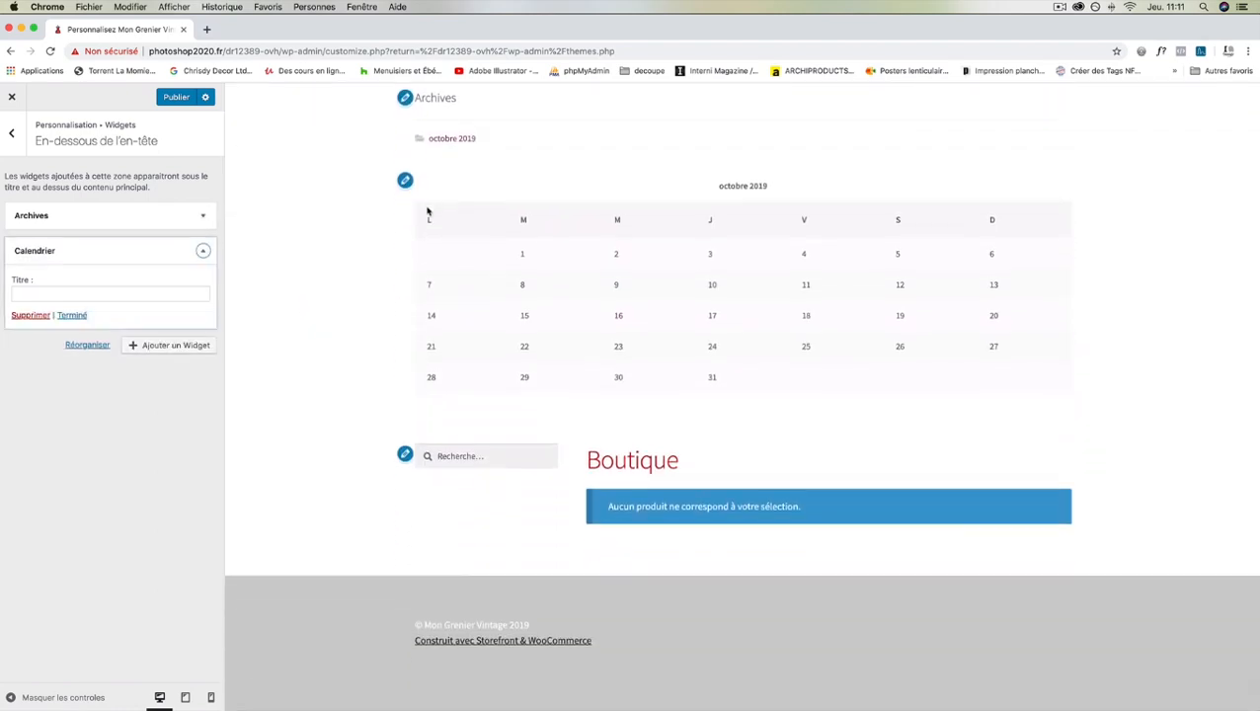
scroll(343, 366, up, 2)
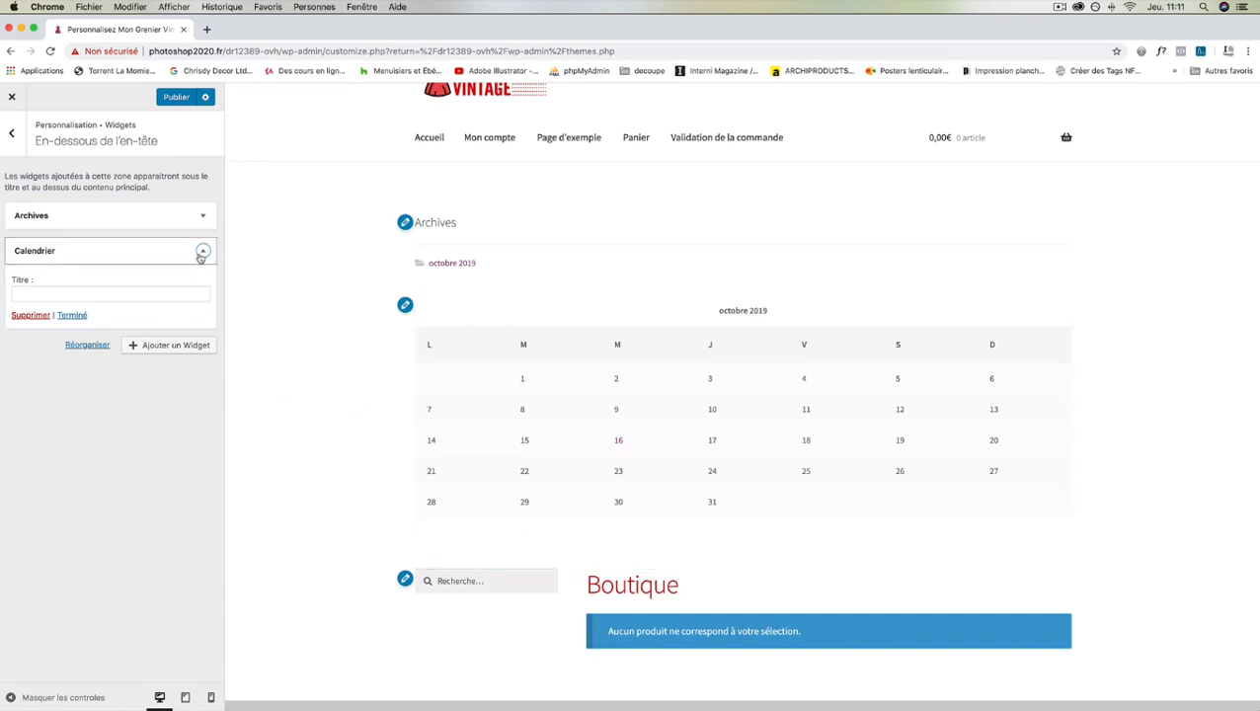
Step: Delete the Calendrier and Archives widgets from the "En-dessous de l'en-tête" area
click(33, 315)
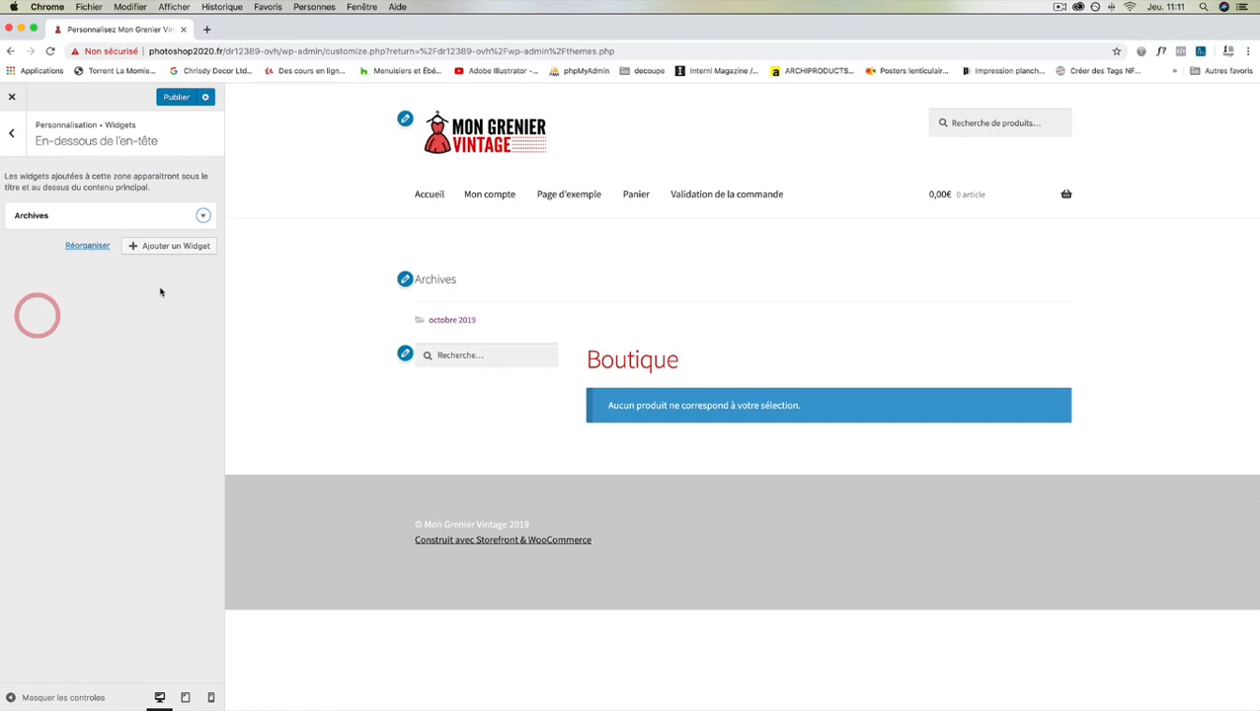
click(202, 215)
click(31, 314)
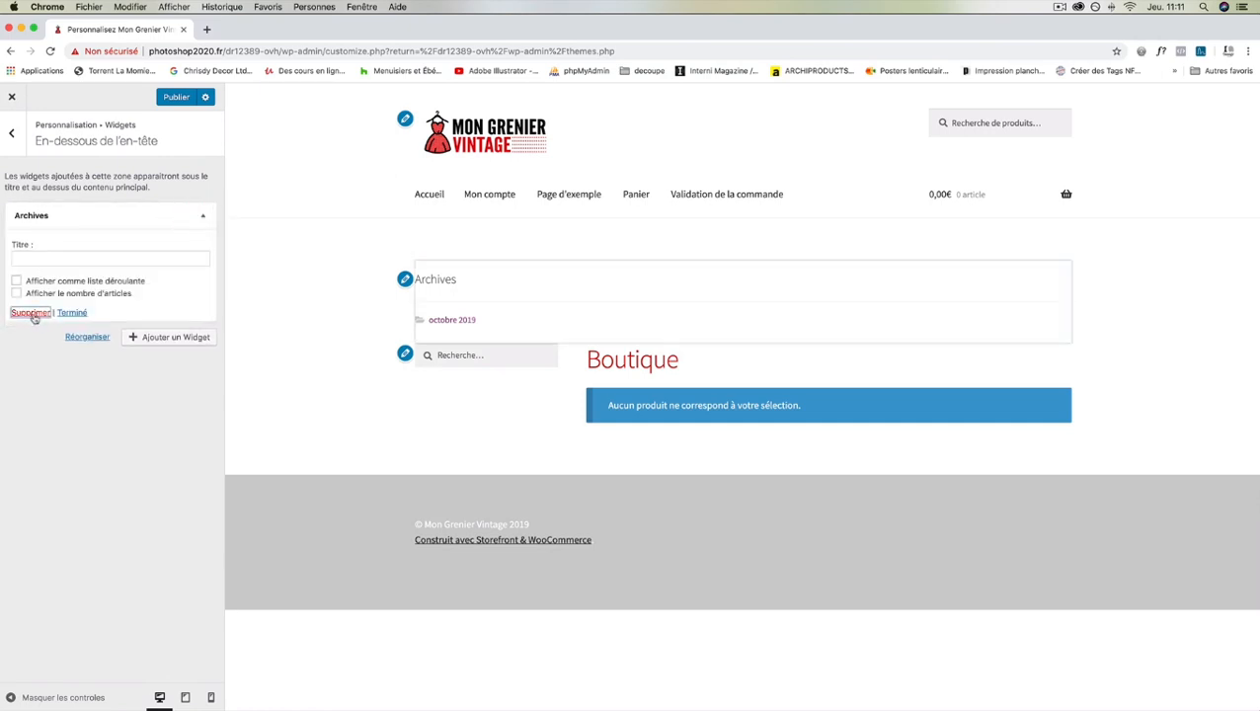
Step: Add an Image widget showing the scooter picture banniere-Accueil.jpeg to the "En-dessous de l'en-tête" area
click(174, 213)
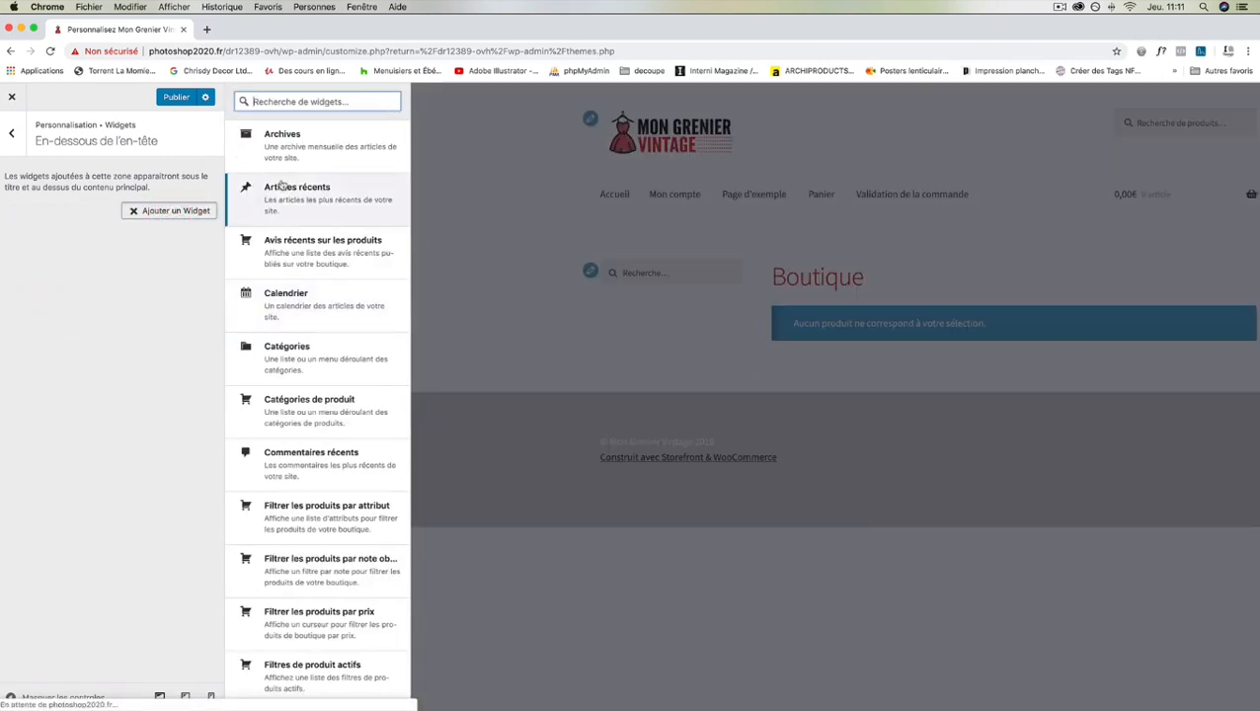
scroll(333, 474, down, 10)
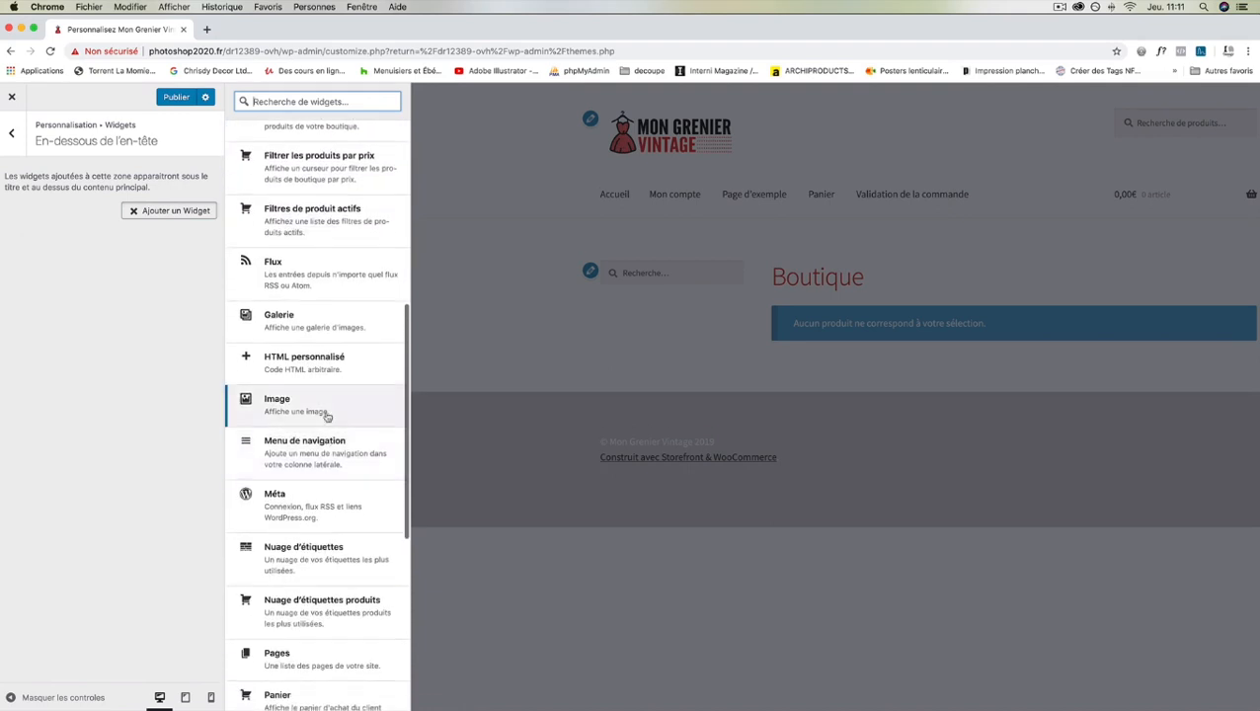
click(327, 415)
click(99, 287)
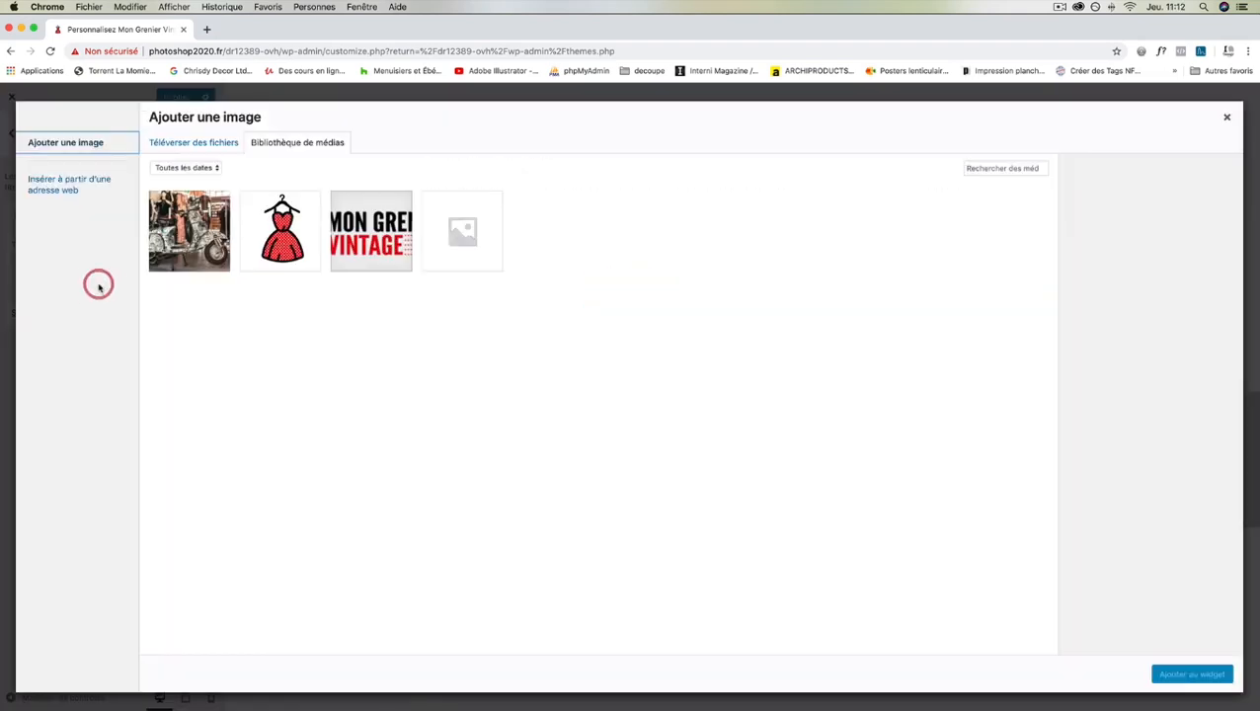
click(185, 247)
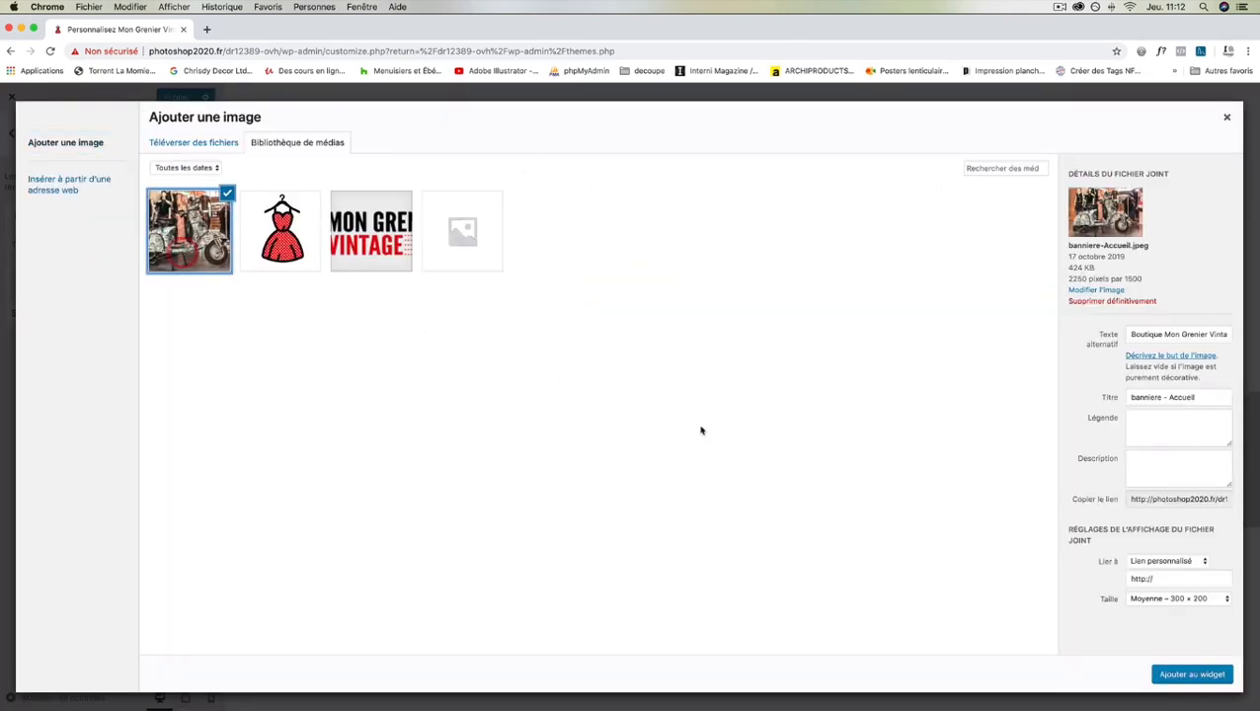
click(1191, 674)
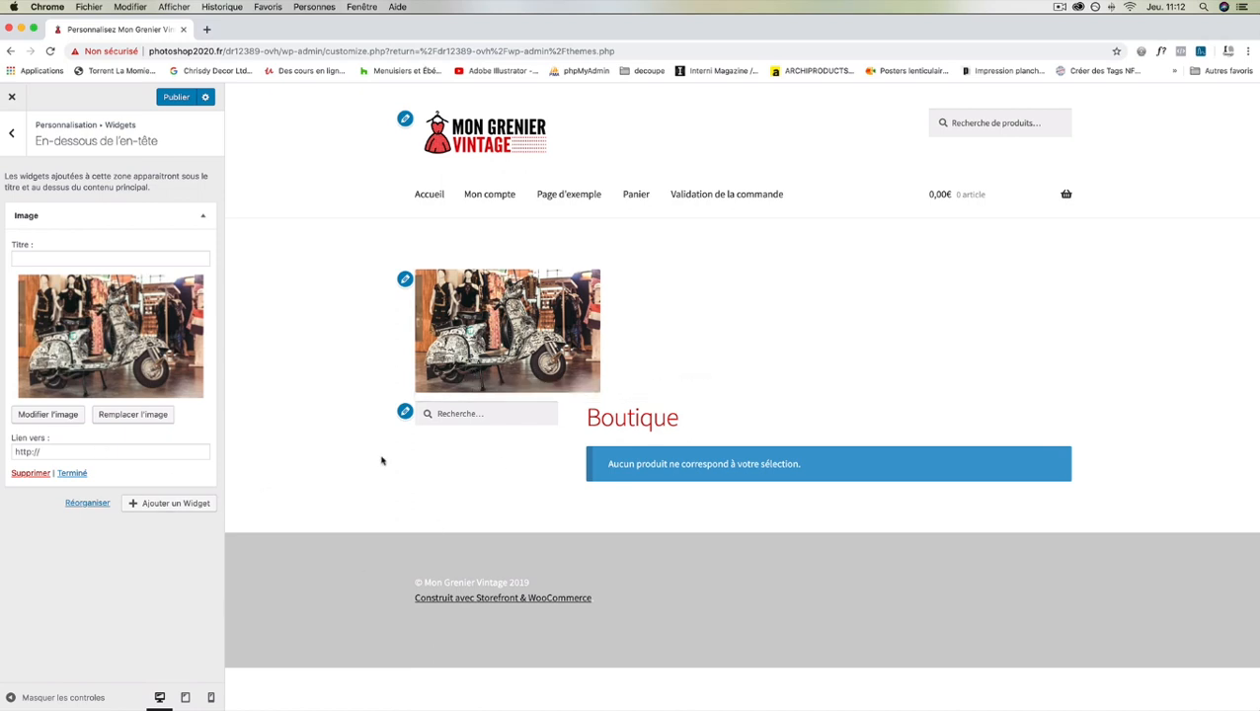
Step: Delete the Image widget from the "En-dessous de l'en-tête" area and return to the list of widget areas
click(143, 503)
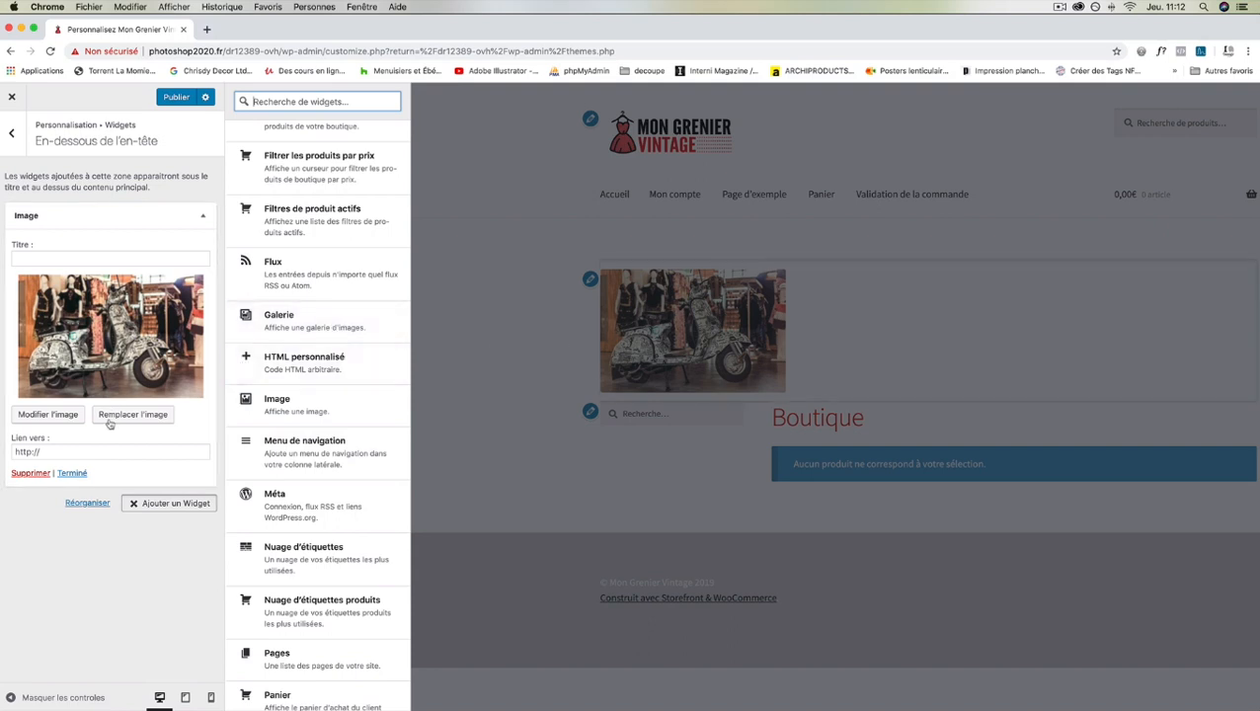
click(41, 553)
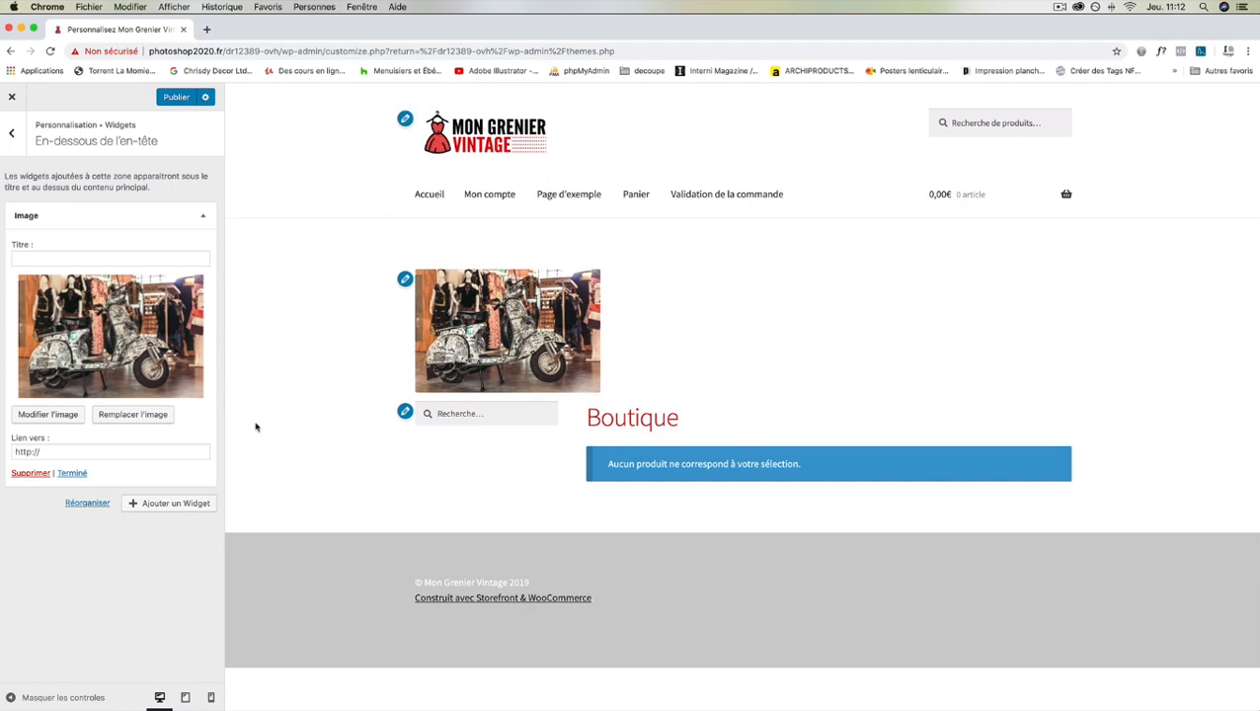
click(36, 473)
click(22, 144)
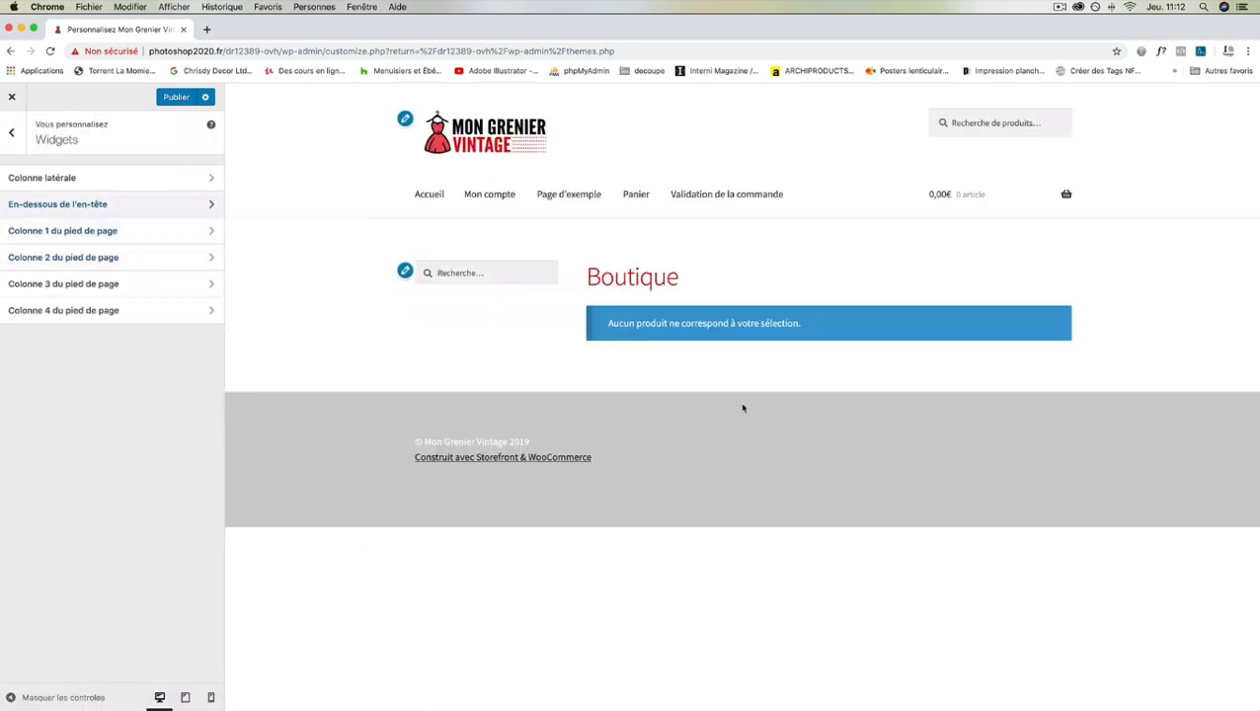
Step: Add an Image widget with the scooter picture from the media library to "Colonne 1 du pied de page" and return to the widget areas
click(62, 230)
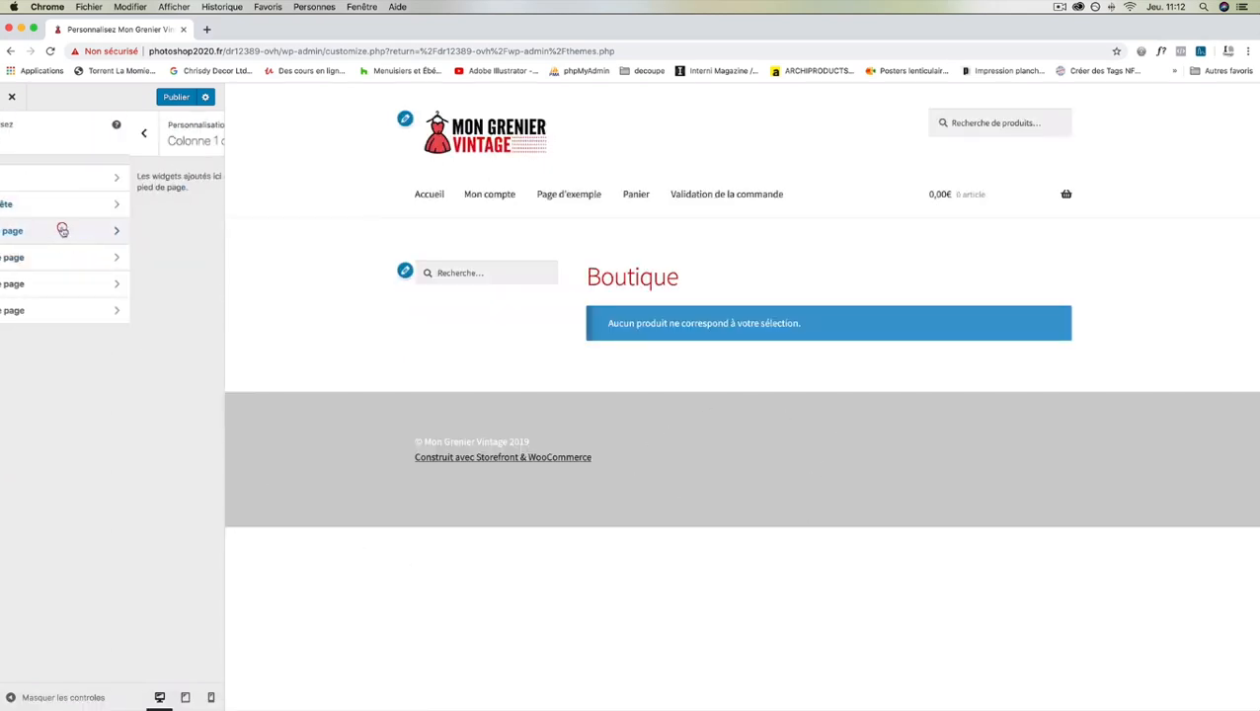
click(136, 211)
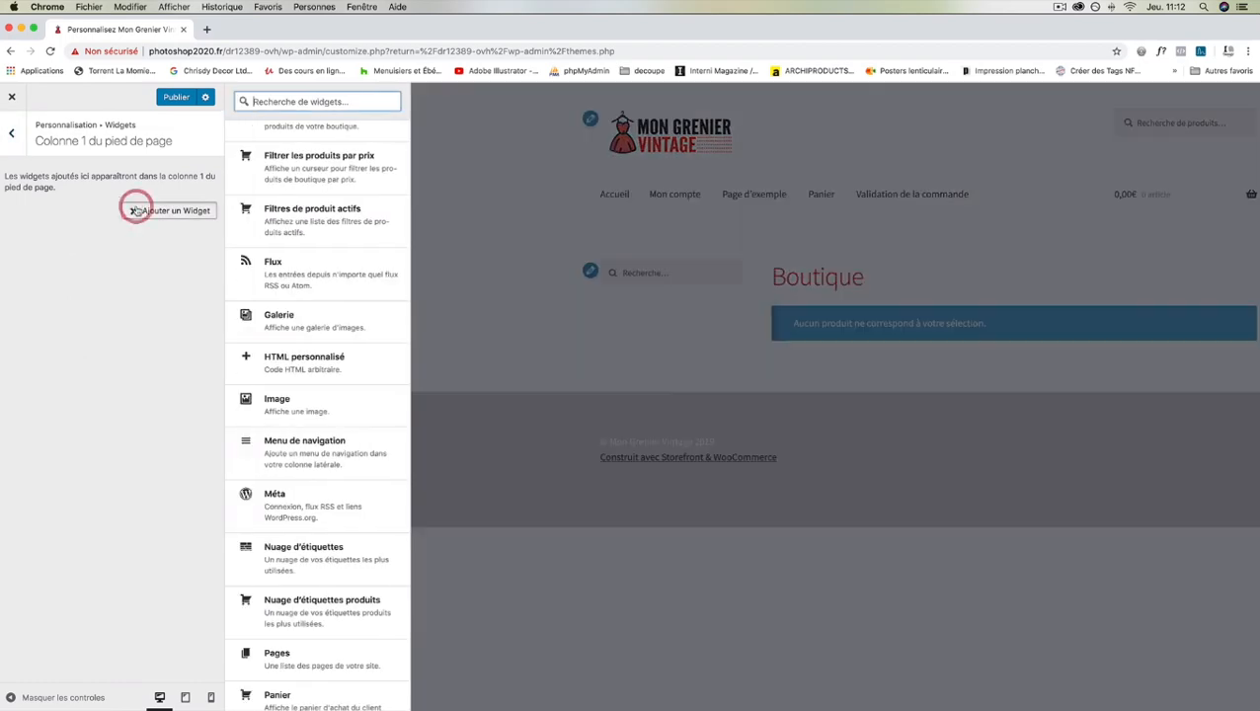
click(284, 397)
click(82, 286)
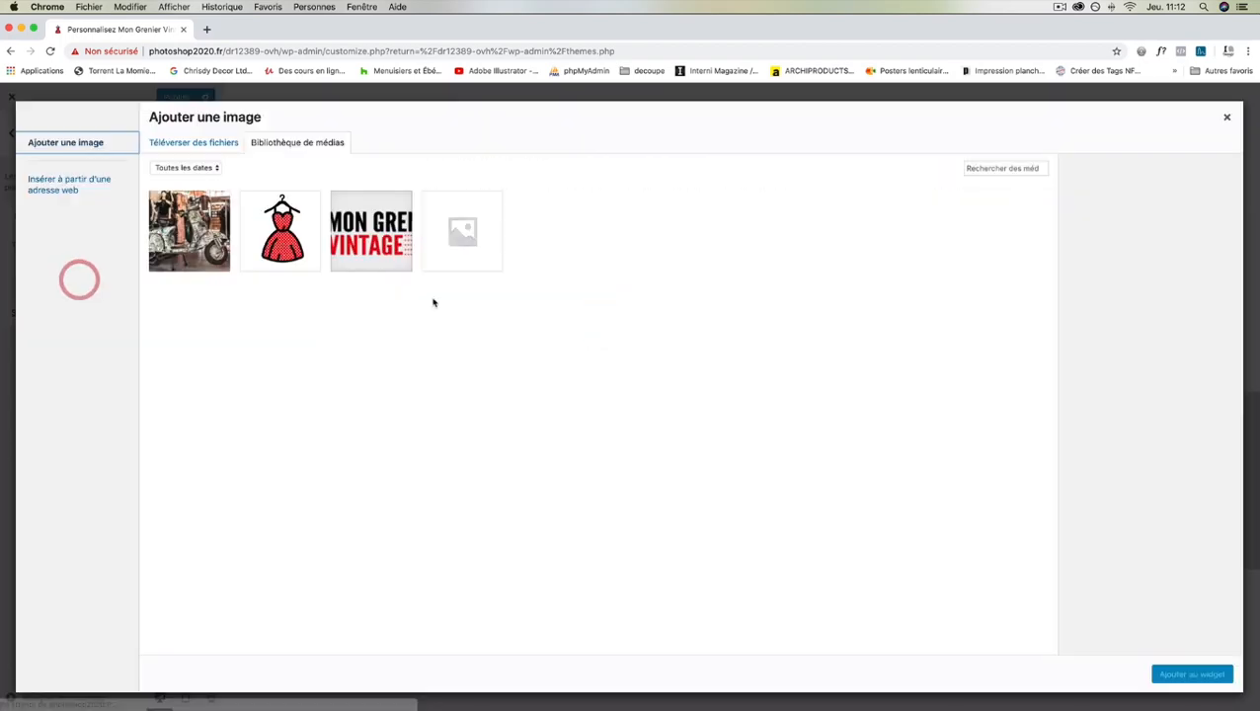
click(212, 247)
click(1213, 680)
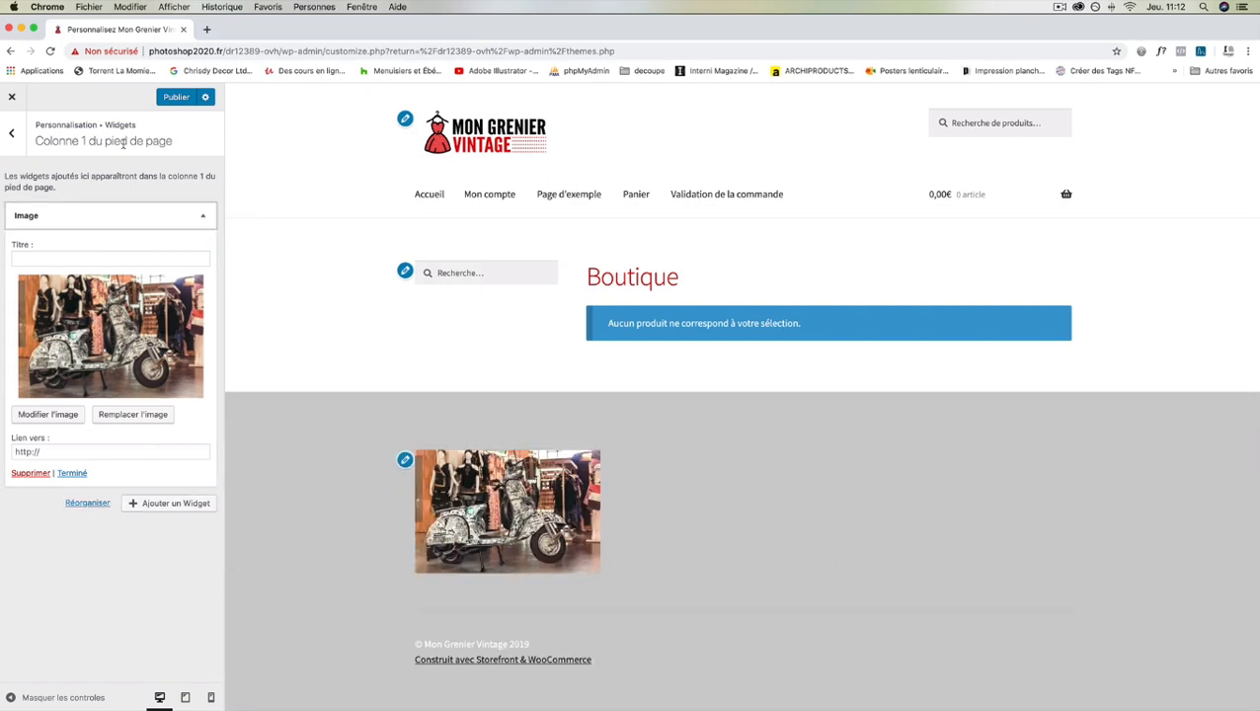
click(10, 132)
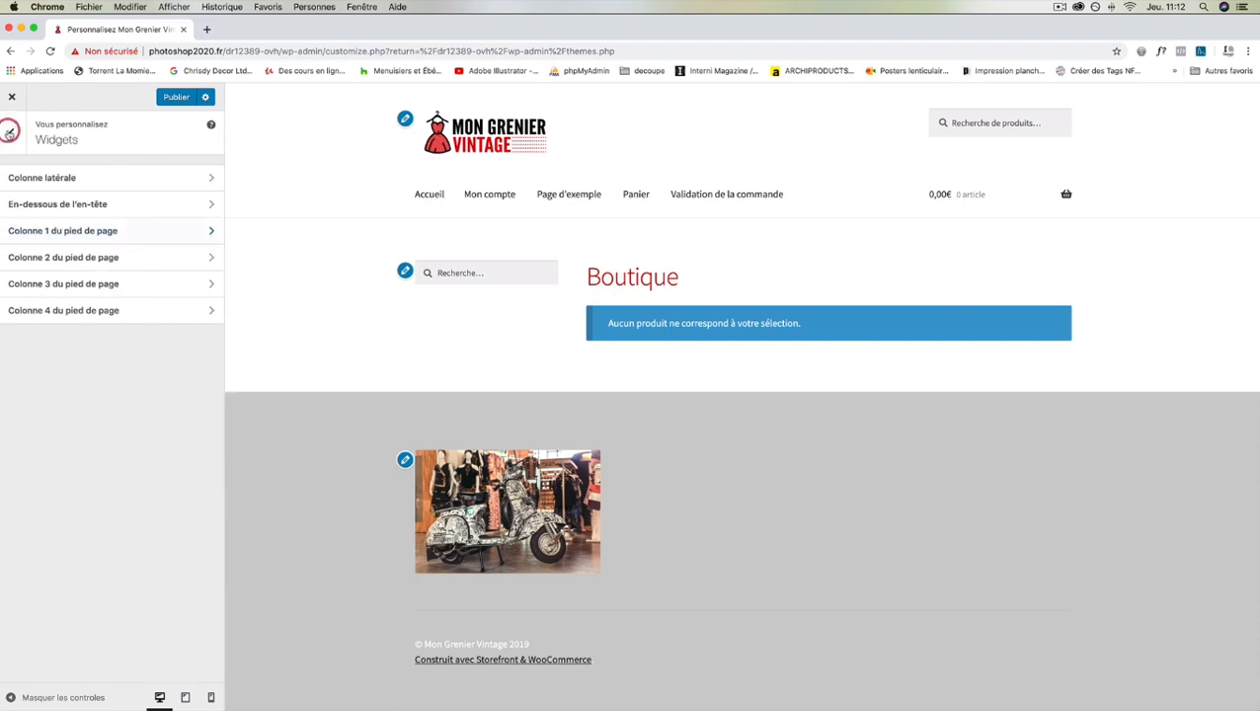
Step: Try the Menu de navigation widget in "Colonne 4 du pied de page" and delete it
click(71, 310)
click(166, 212)
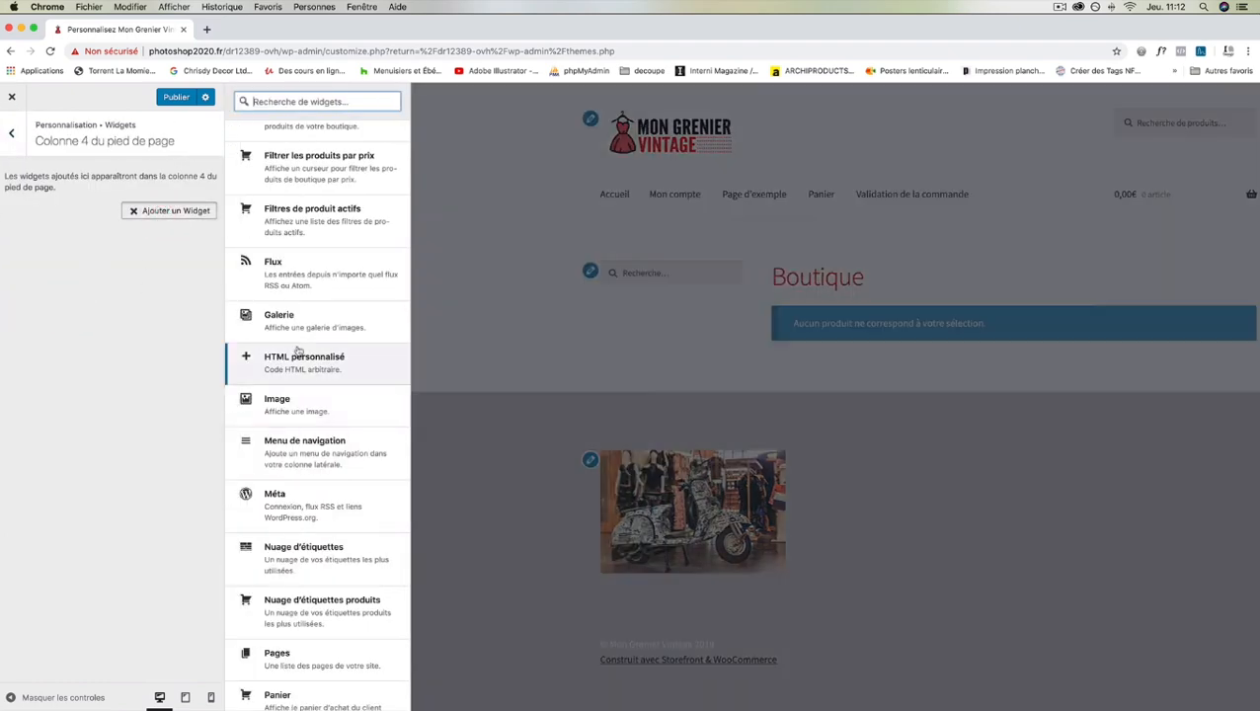
click(307, 441)
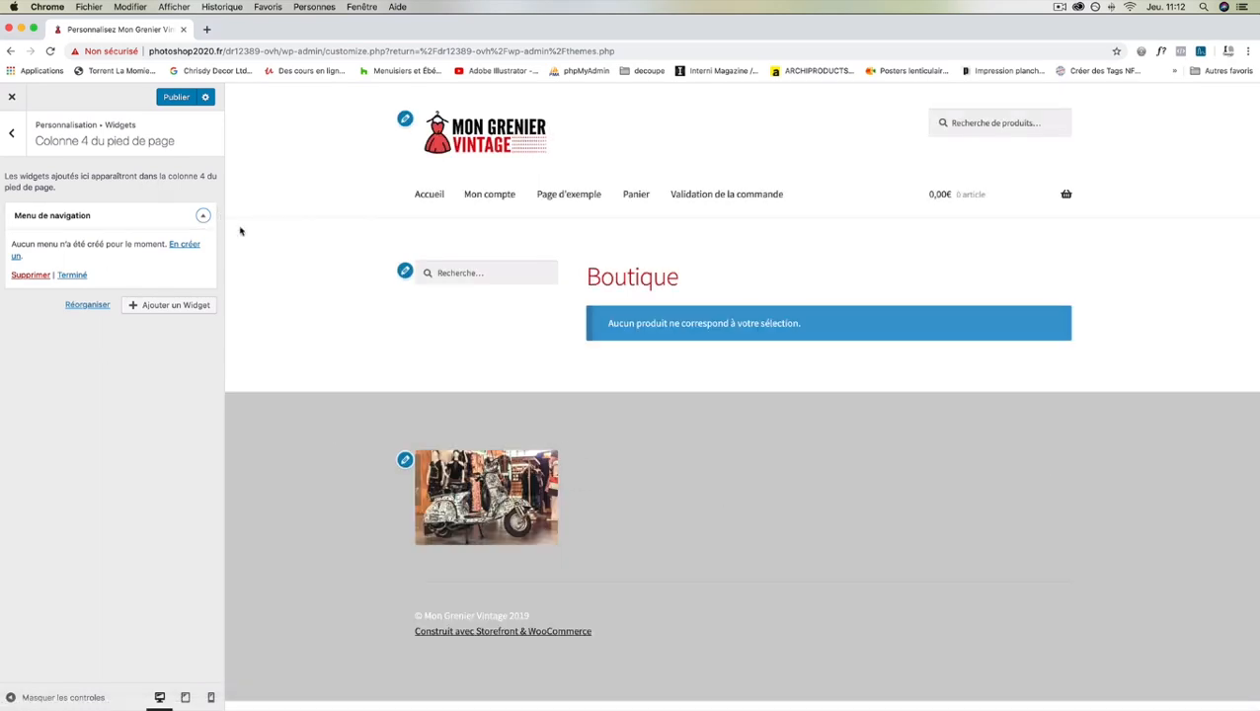
click(30, 274)
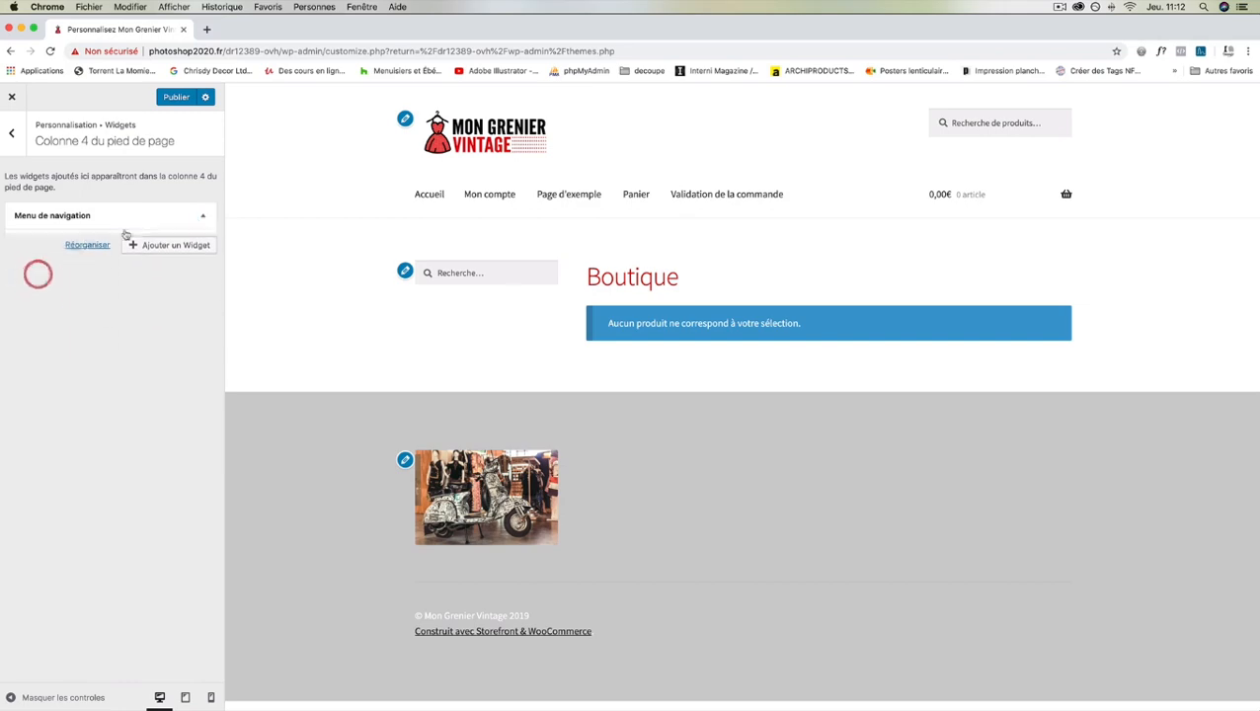
Step: Add the Rechercher un produit widget to "Colonne 4 du pied de page" and return to the main customization sections
click(154, 212)
scroll(326, 395, down, 6)
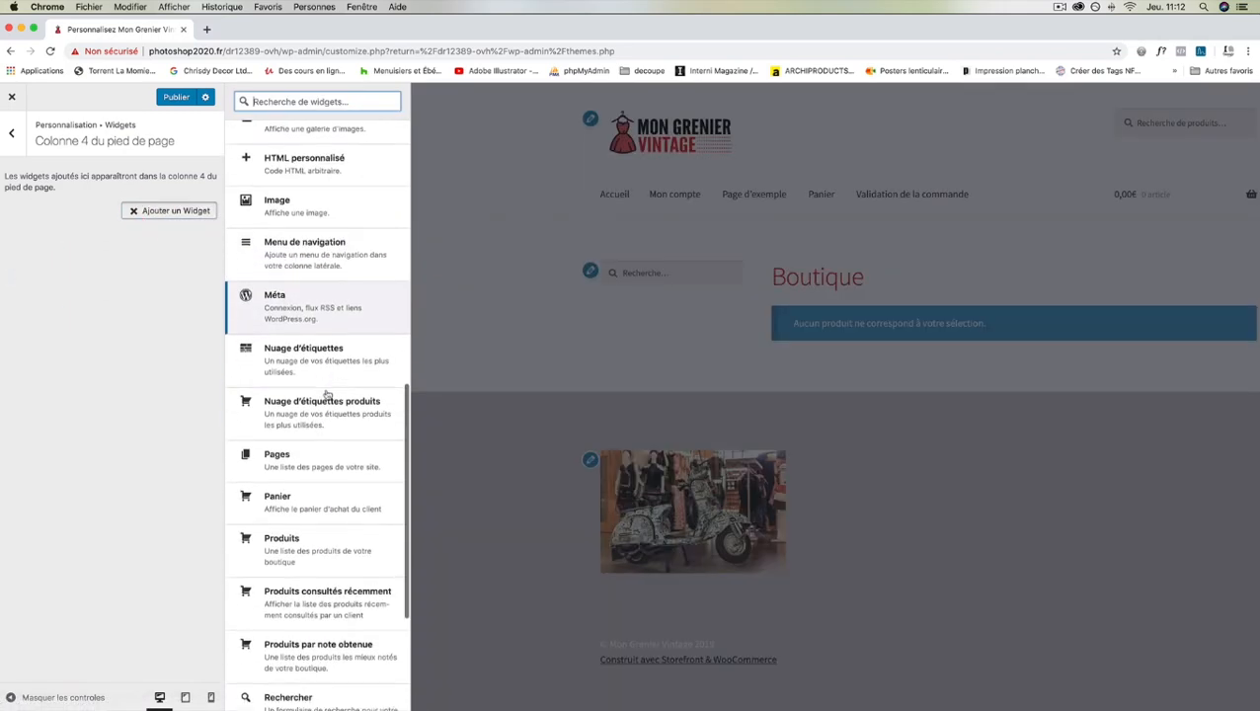
scroll(325, 395, down, 4)
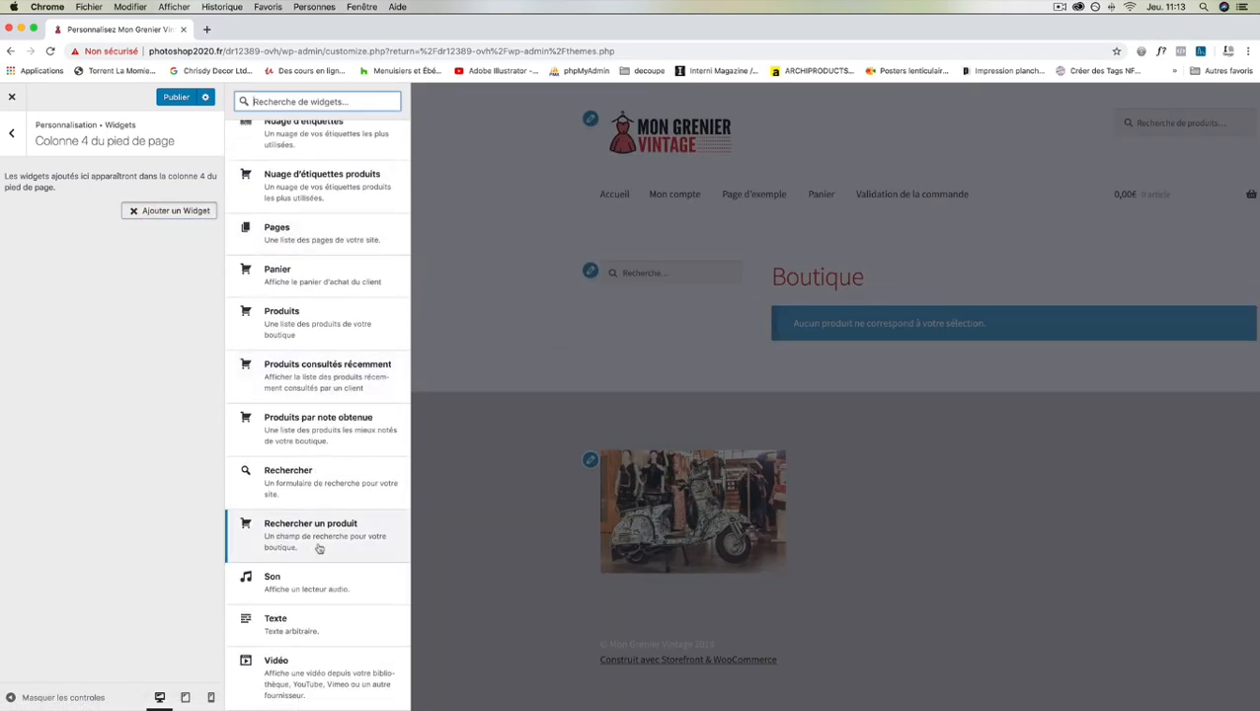
click(318, 543)
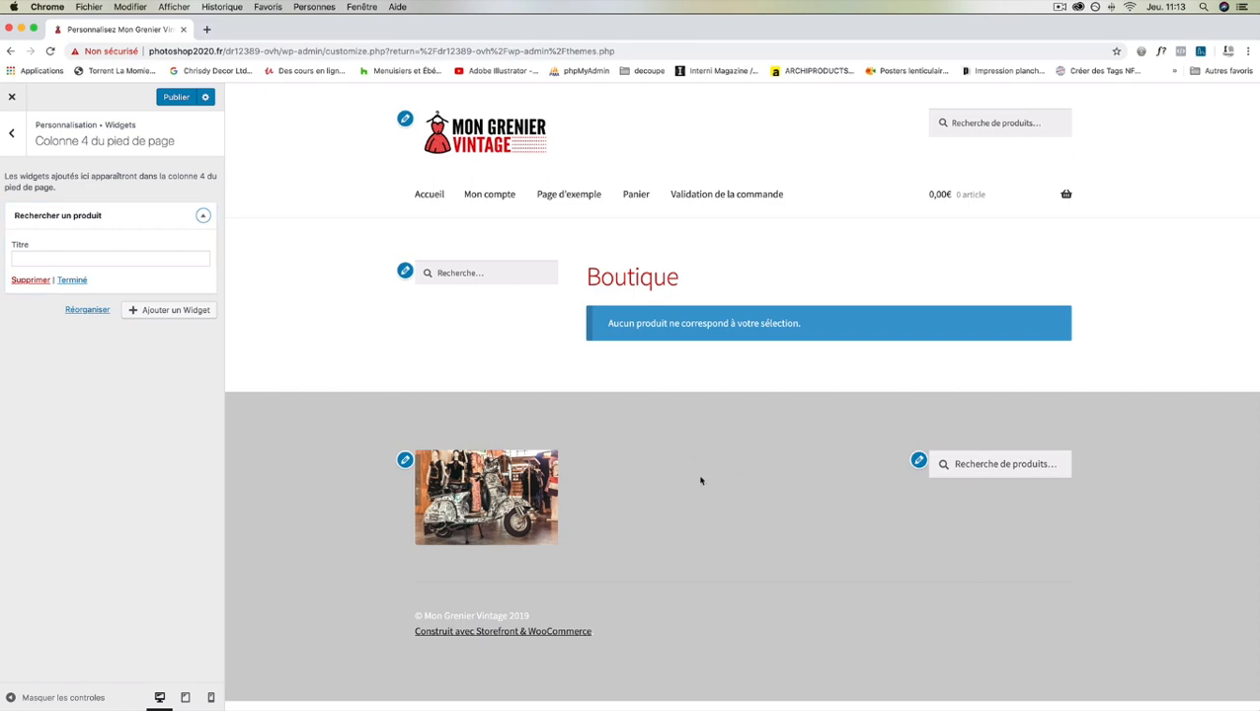
click(11, 132)
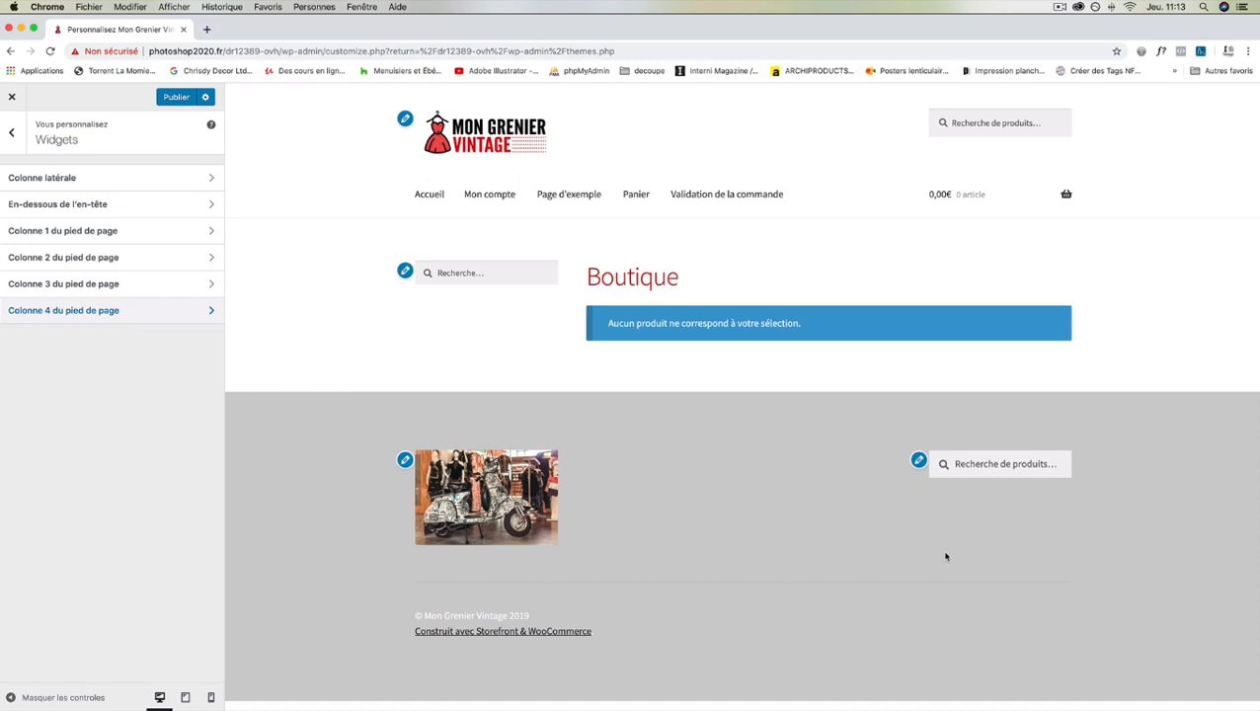
click(11, 132)
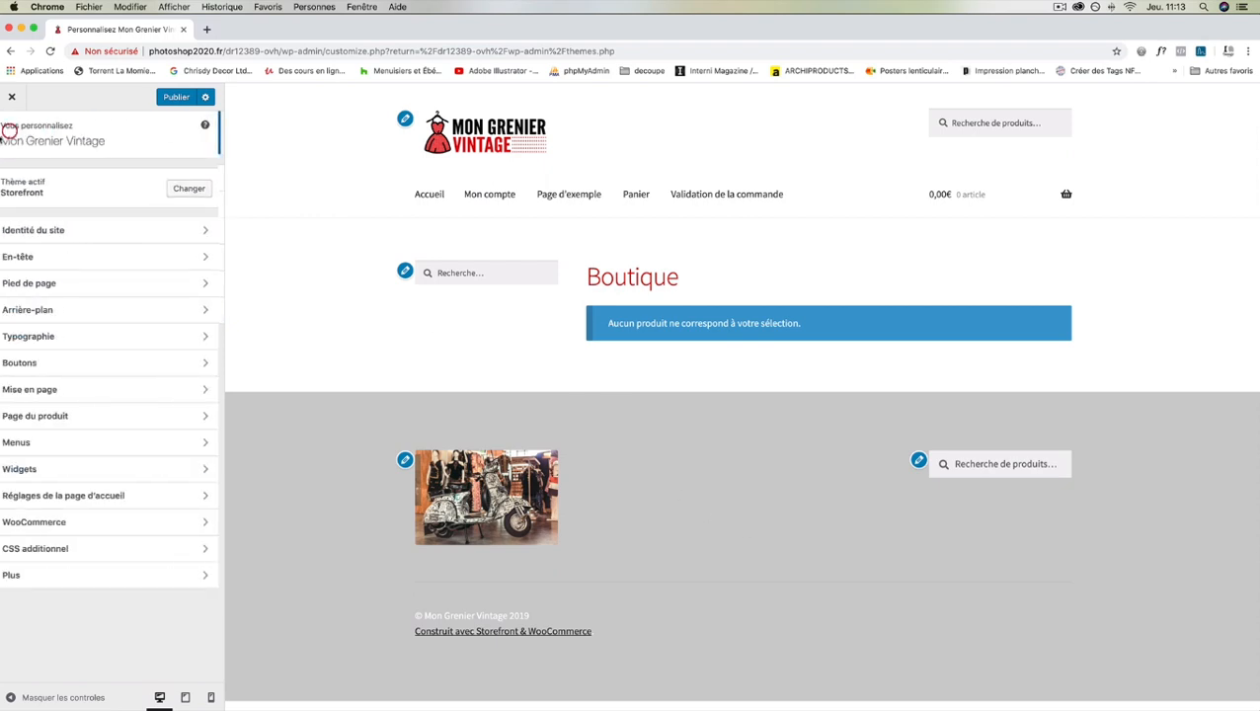